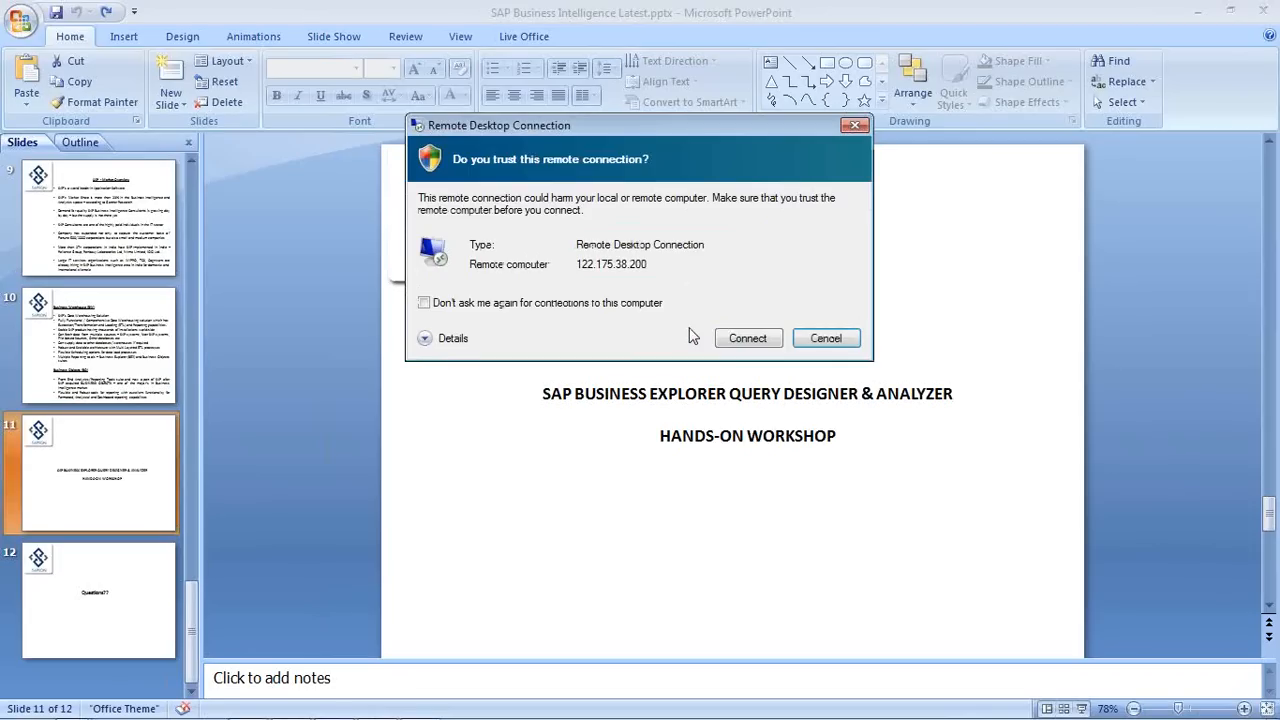
# Step: Trust the remote connection and sign in to the remote desktop with the account password
pyautogui.click(747, 338)
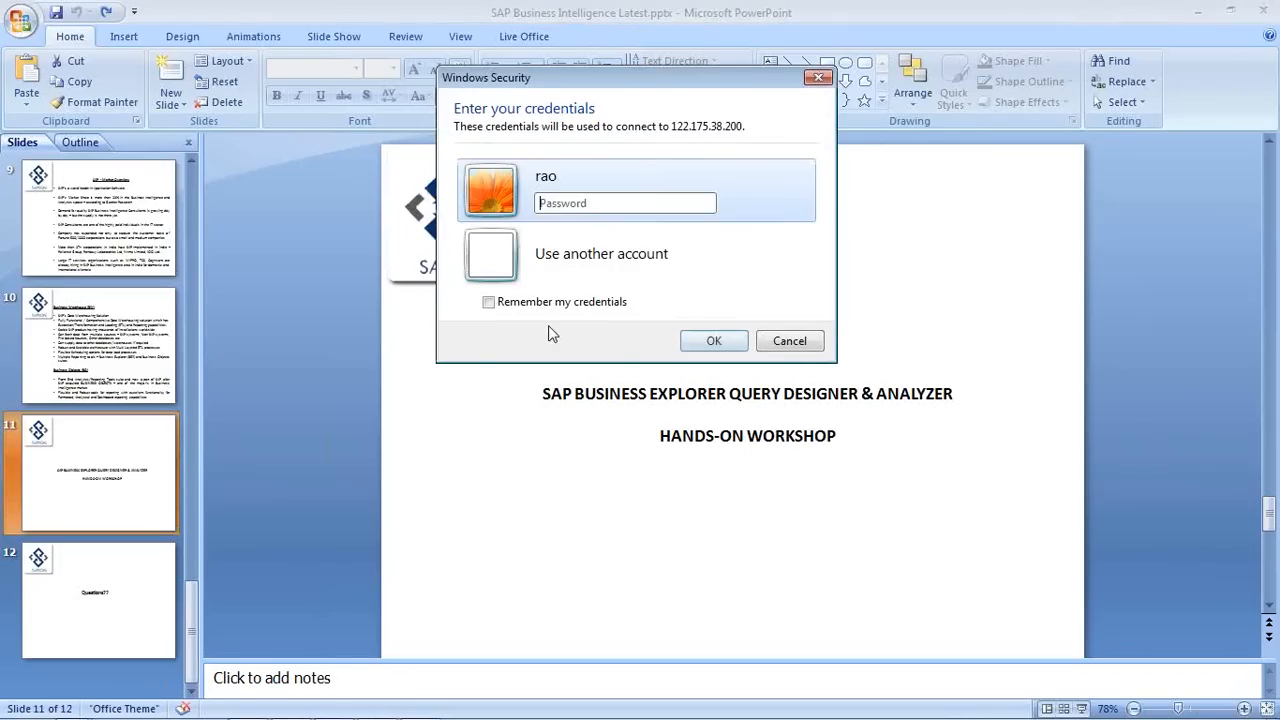
pyautogui.write('••••••••••')
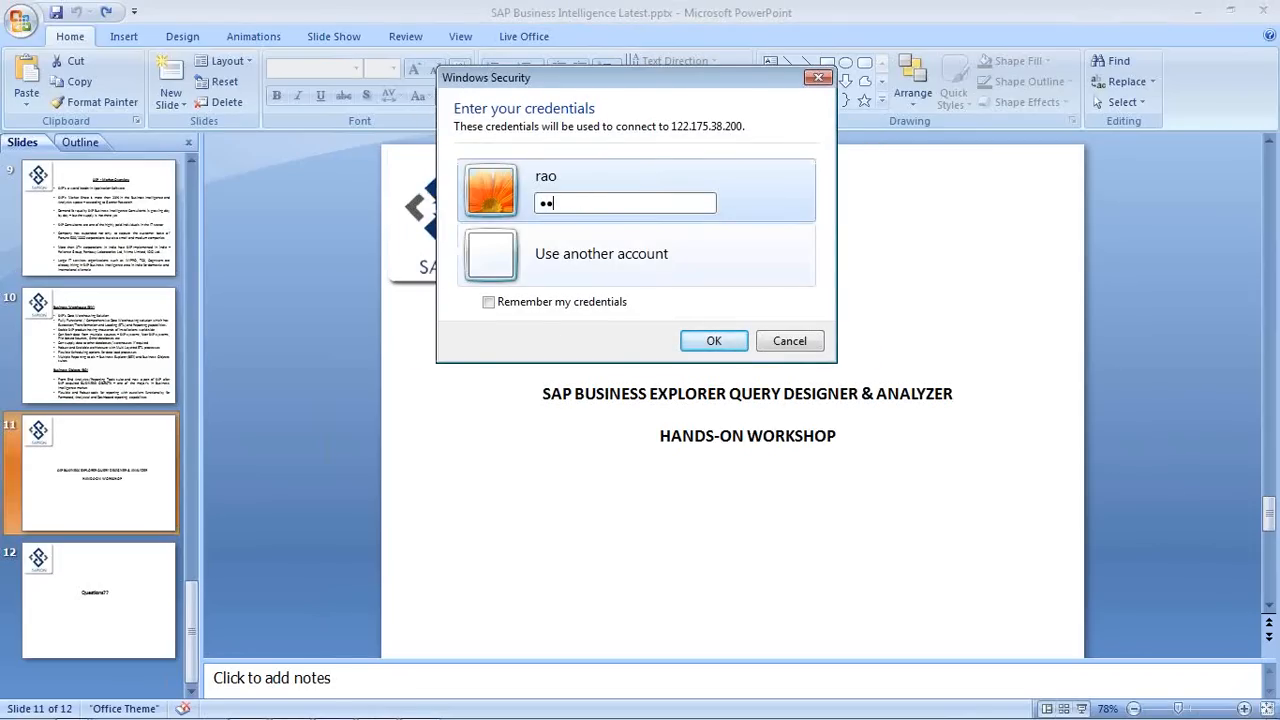
pyautogui.press('Return')
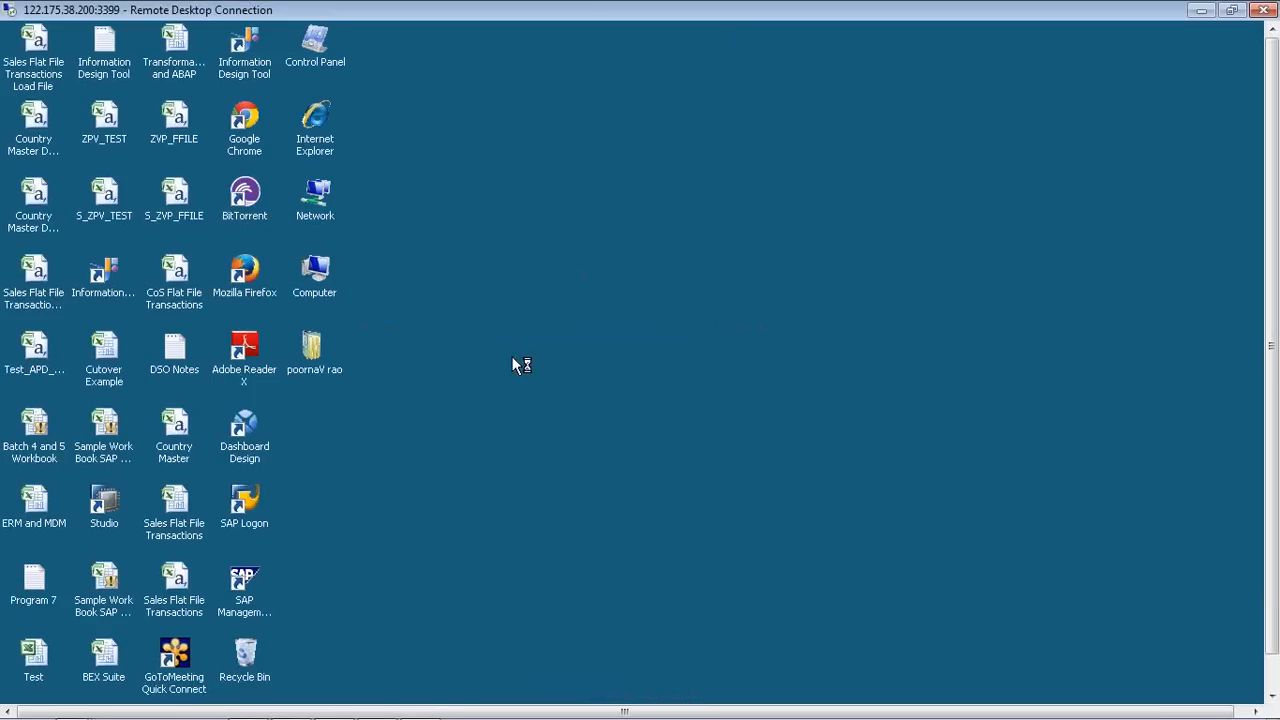
# Step: Launch SAP Logon on the remote desktop and open the BI 7.3 system connection
pyautogui.click(1272, 686)
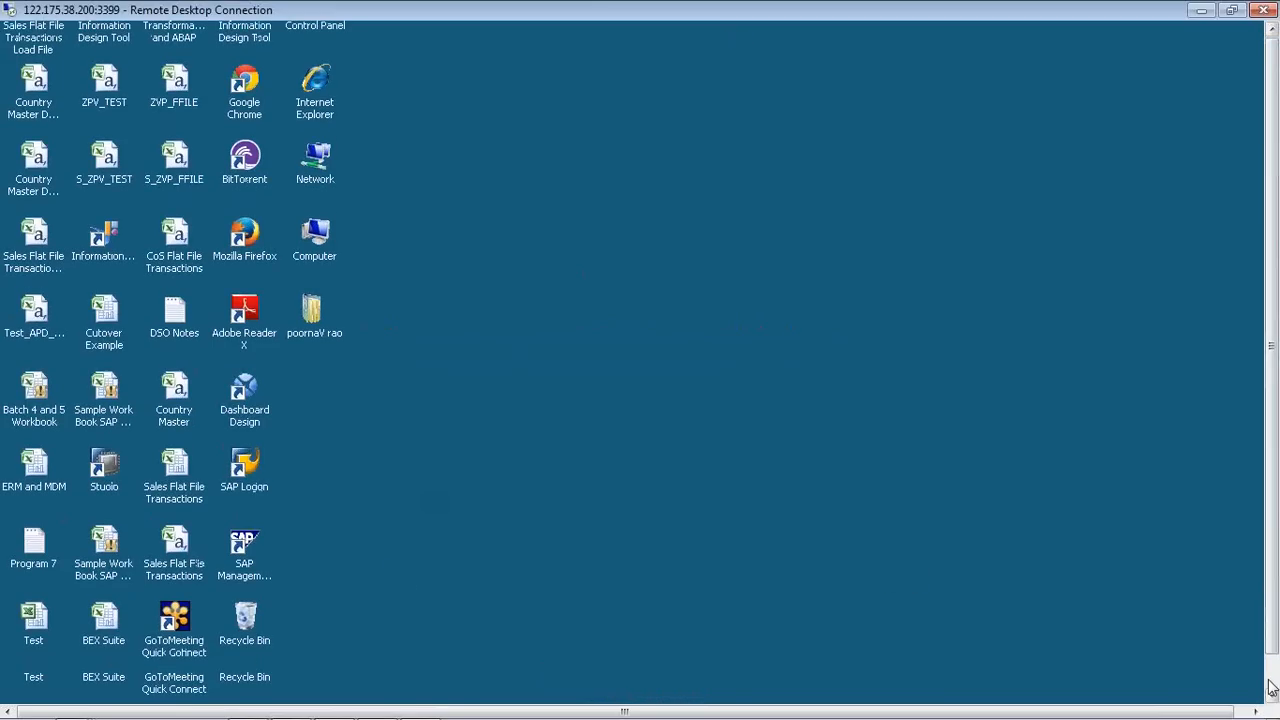
pyautogui.click(245, 478)
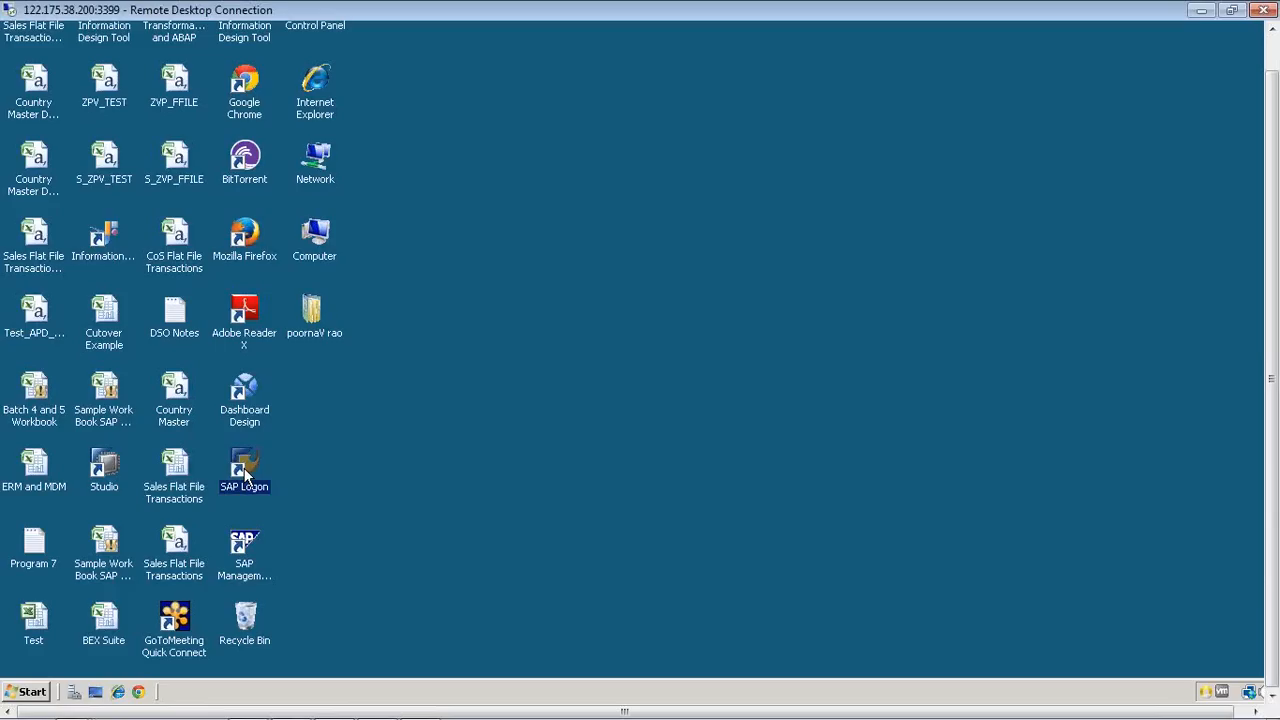
pyautogui.doubleClick(245, 478)
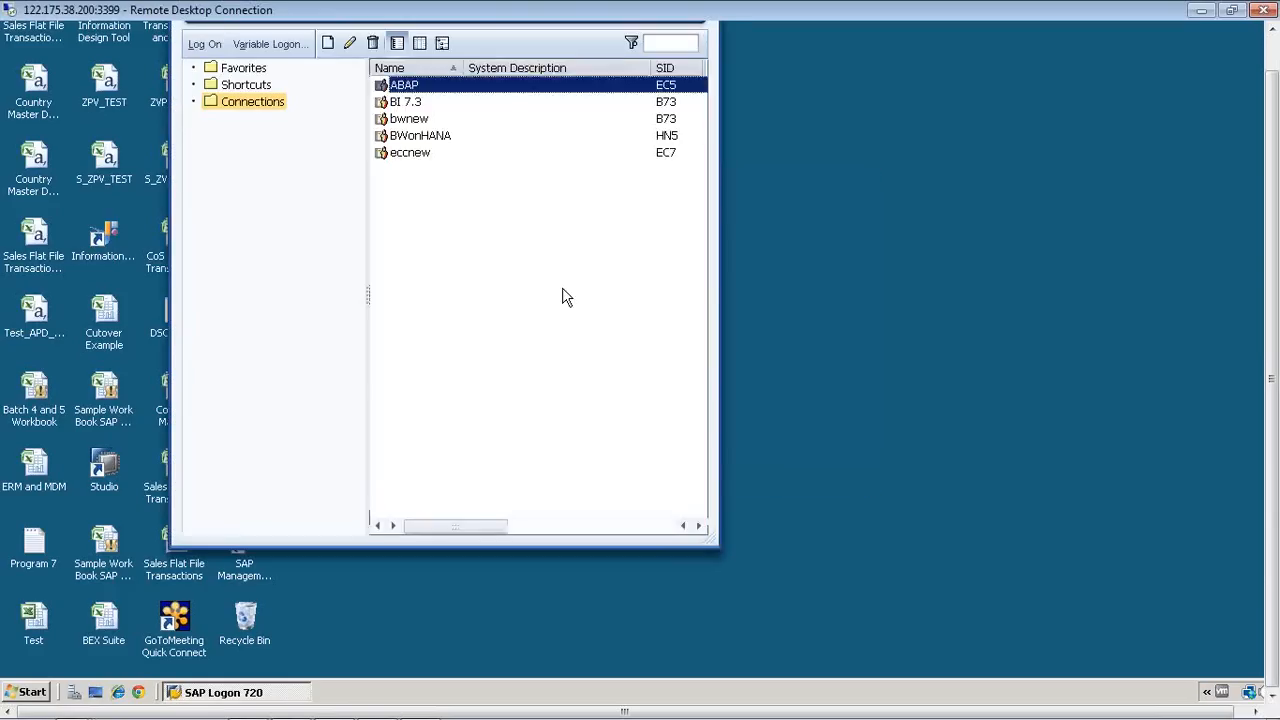
pyautogui.click(428, 104)
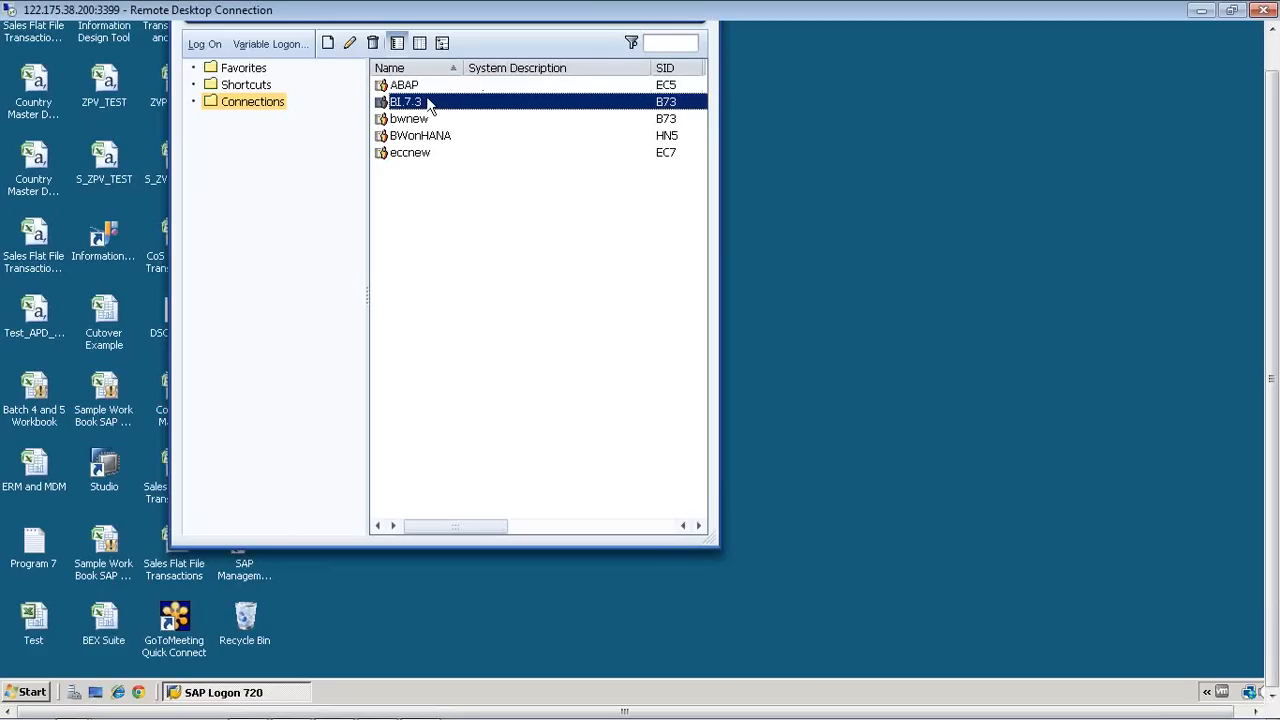
pyautogui.doubleClick(428, 102)
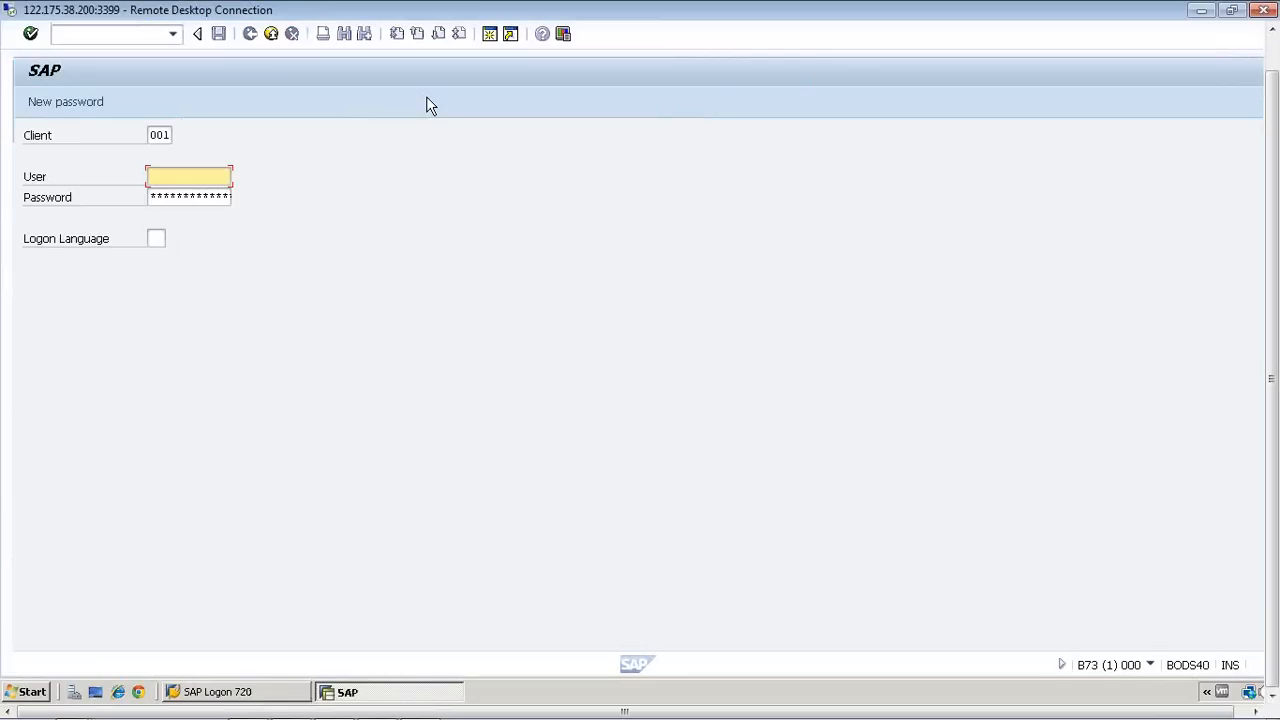
# Step: Log on to client 001 by entering the user name and account password, repeating the password if required
pyautogui.press('Down')
pyautogui.press('Tab')
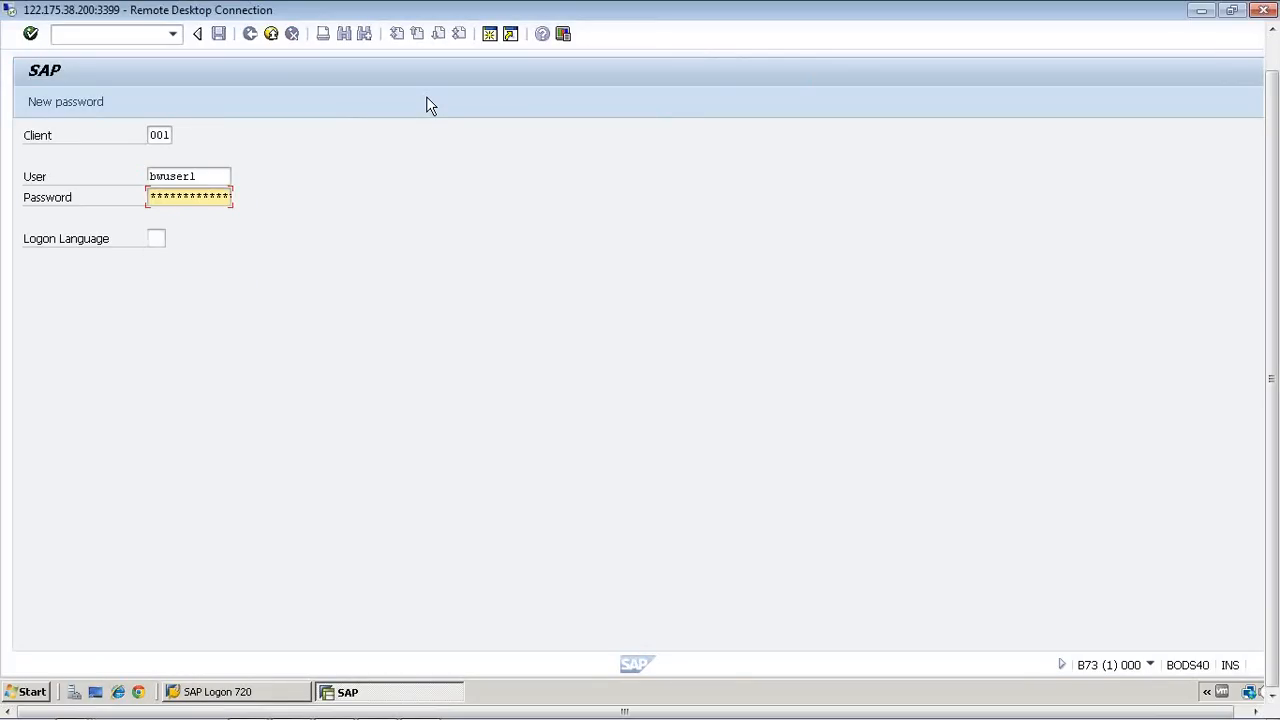
pyautogui.press('Return')
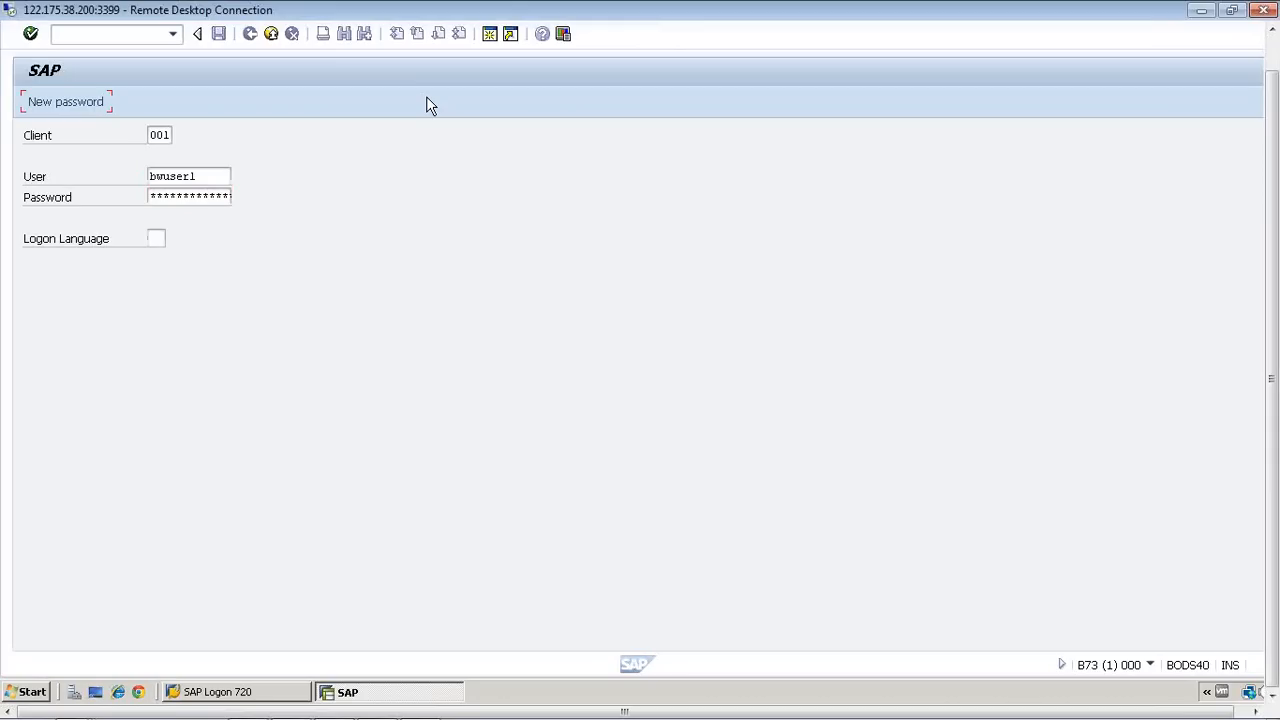
pyautogui.press('Return')
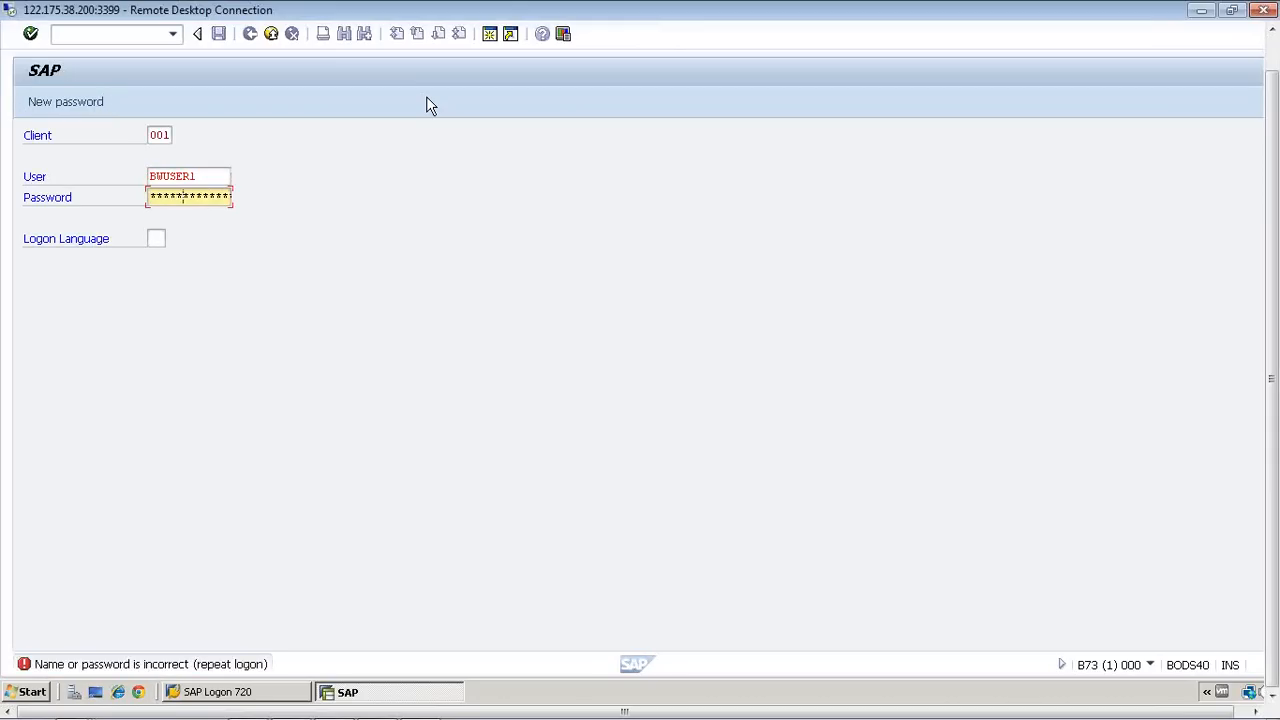
pyautogui.press('Return')
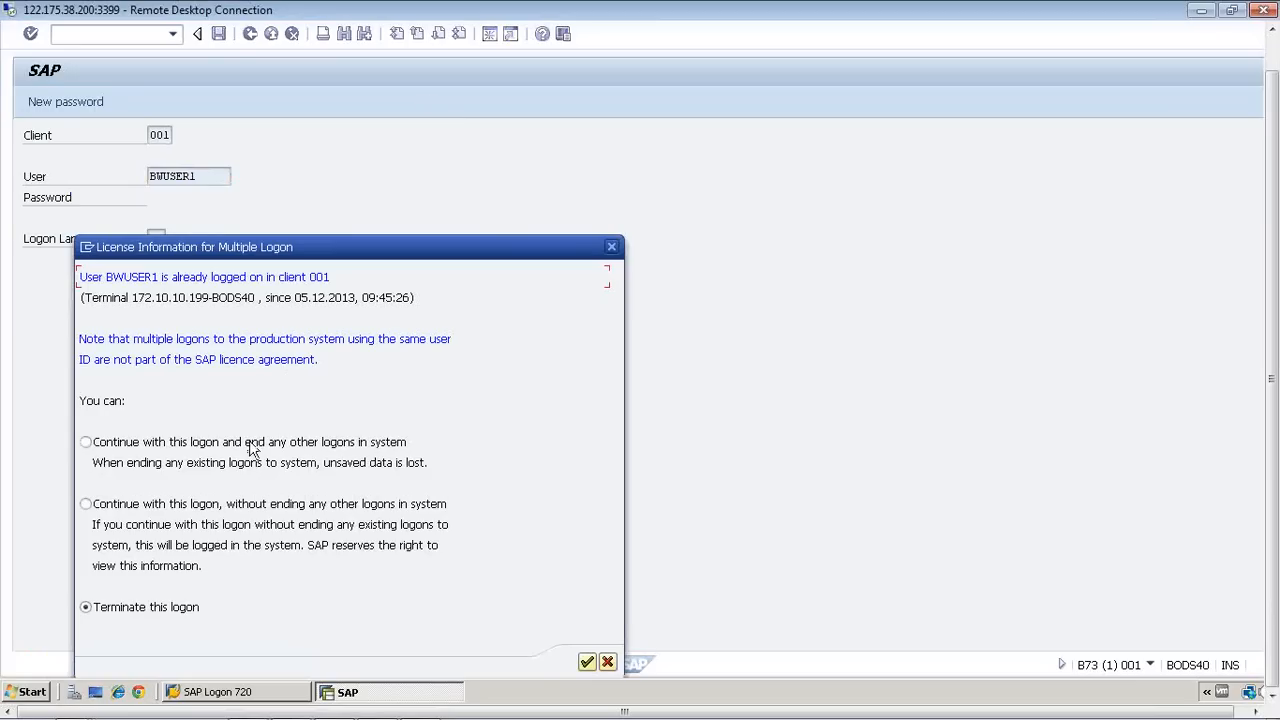
# Step: Continue this logon while ending any other logons, and set and repeat a new password for the account
pyautogui.click(251, 448)
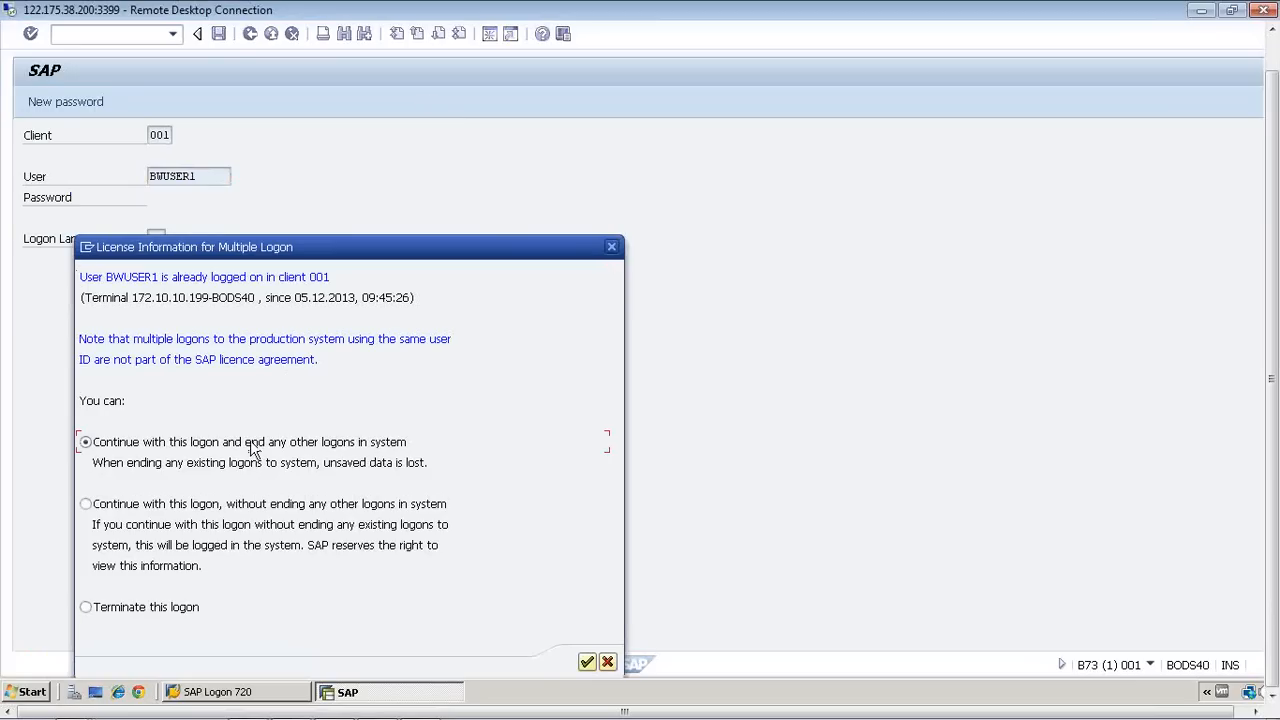
pyautogui.click(587, 663)
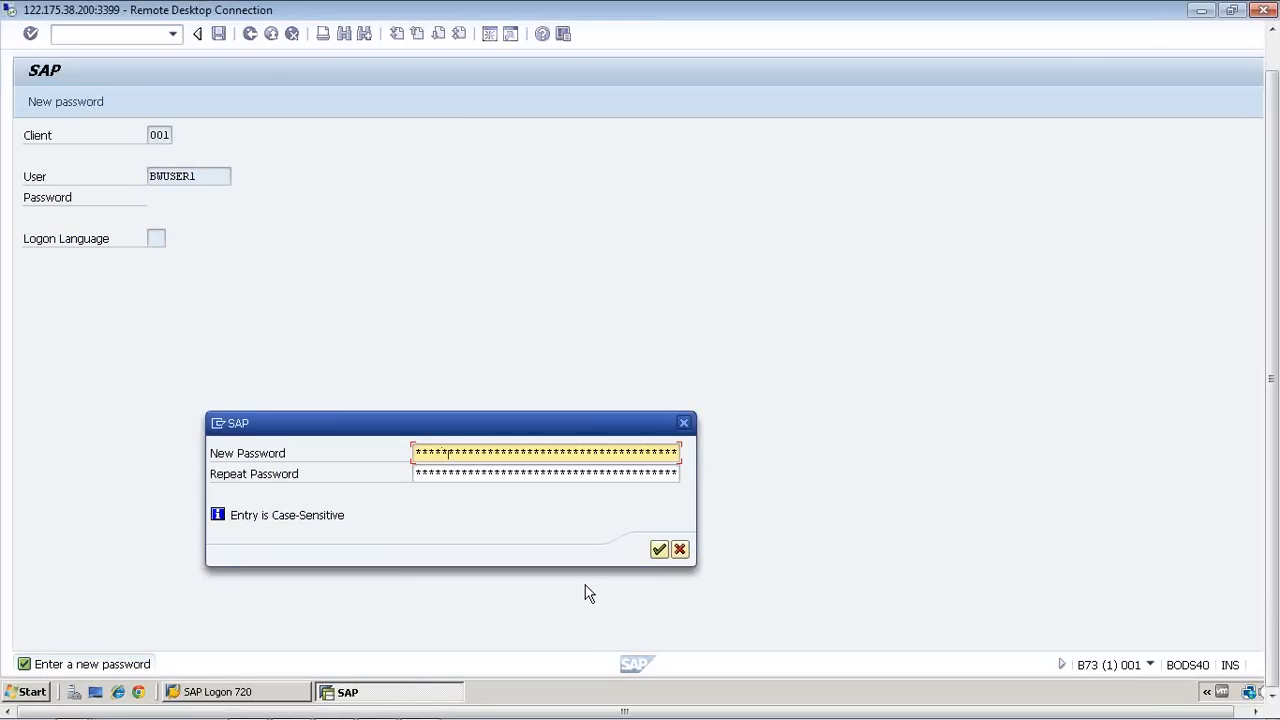
pyautogui.press('Tab')
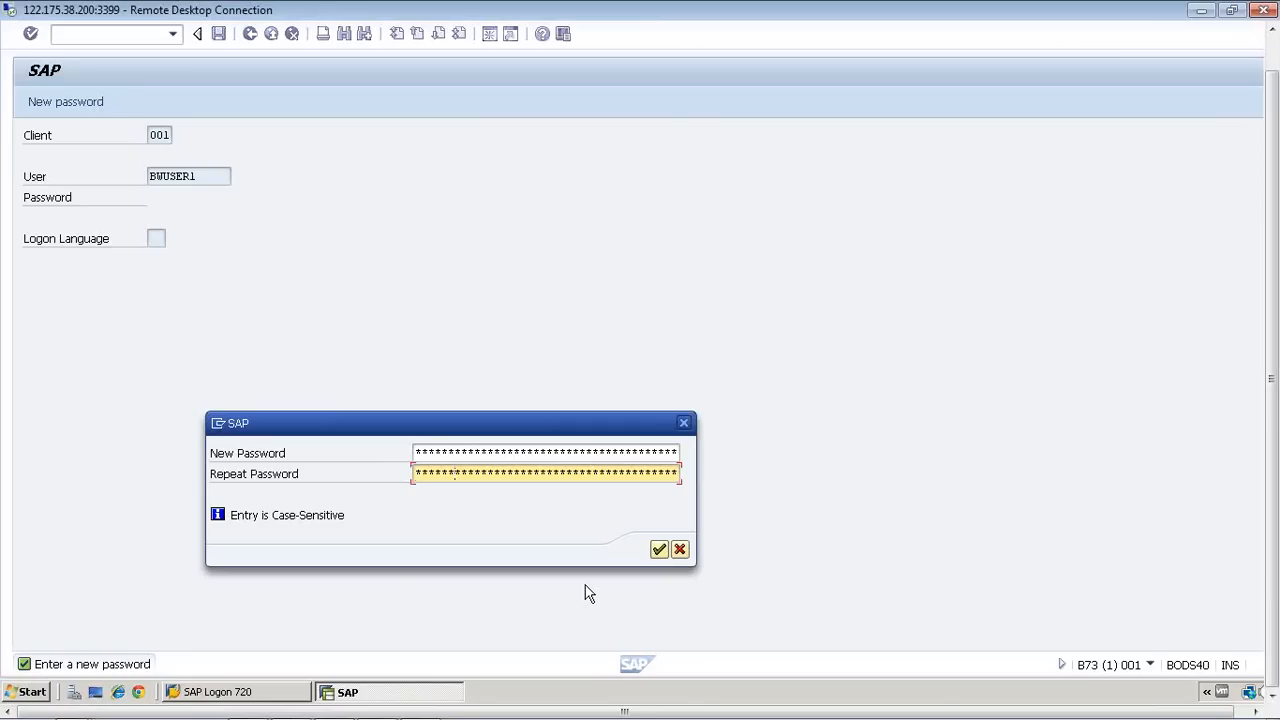
pyautogui.press('Return')
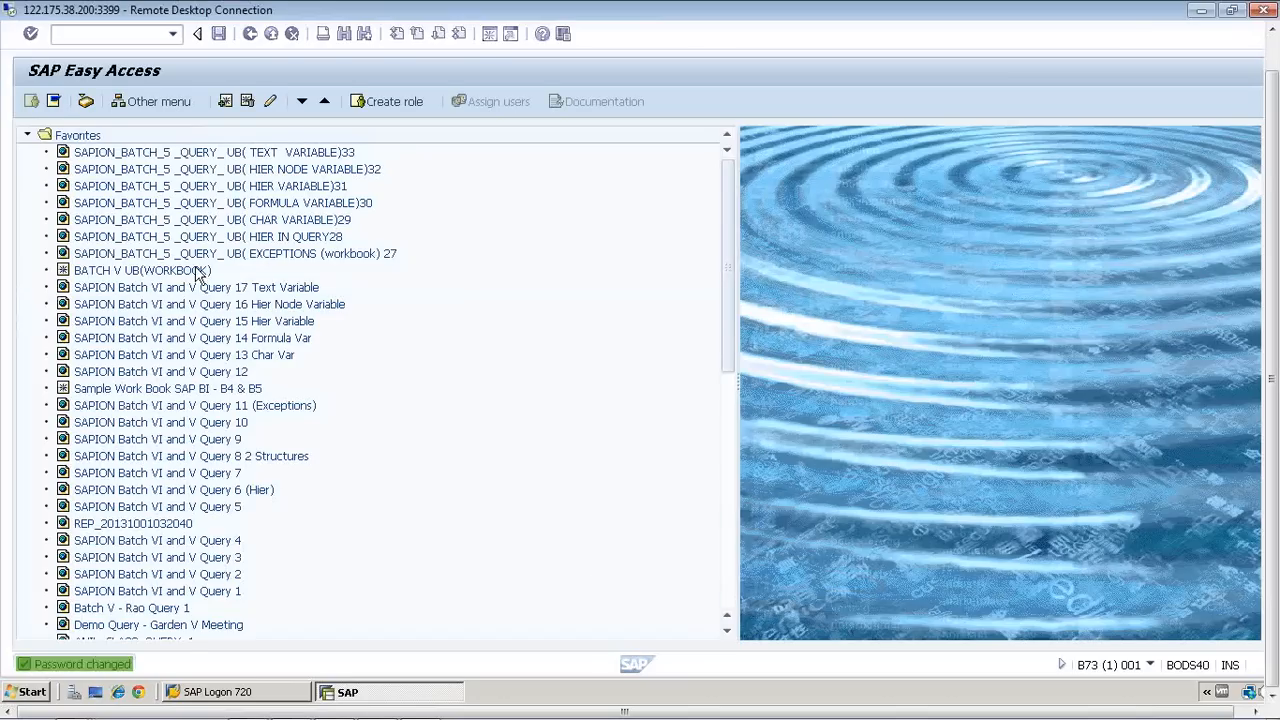
# Step: Collapse the Favorites folder in SAP Easy Access and run the transaction that launches the BEx Analyzer in Excel
pyautogui.click(27, 136)
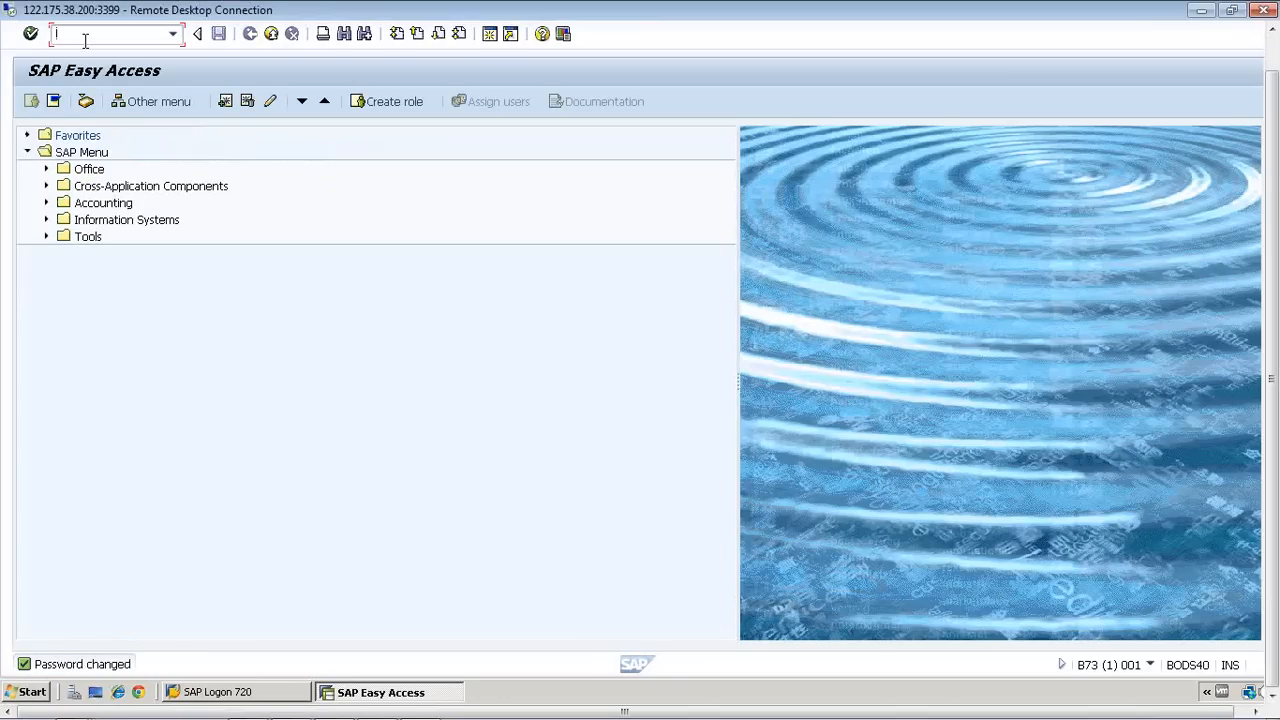
pyautogui.write('rsa1')
pyautogui.press('Return')
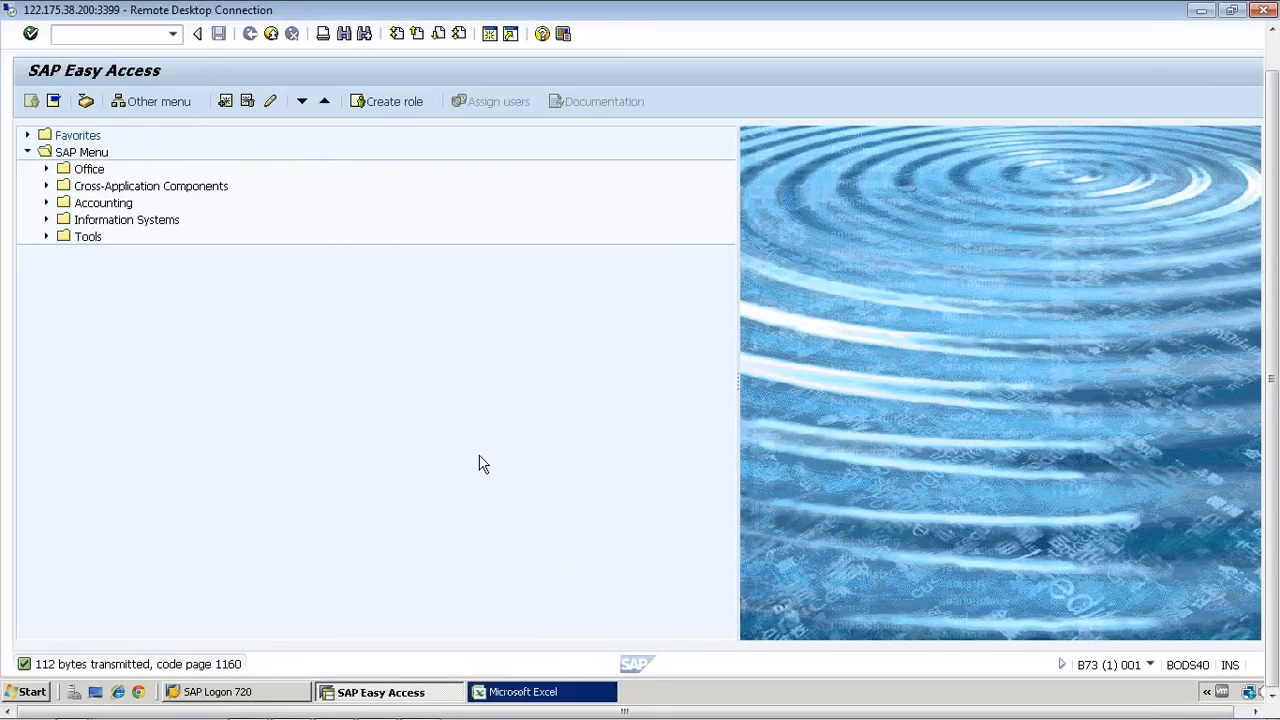
# Step: Switch to Microsoft Excel and log on to the B73 system by entering the account password
pyautogui.click(553, 691)
pyautogui.write('******')
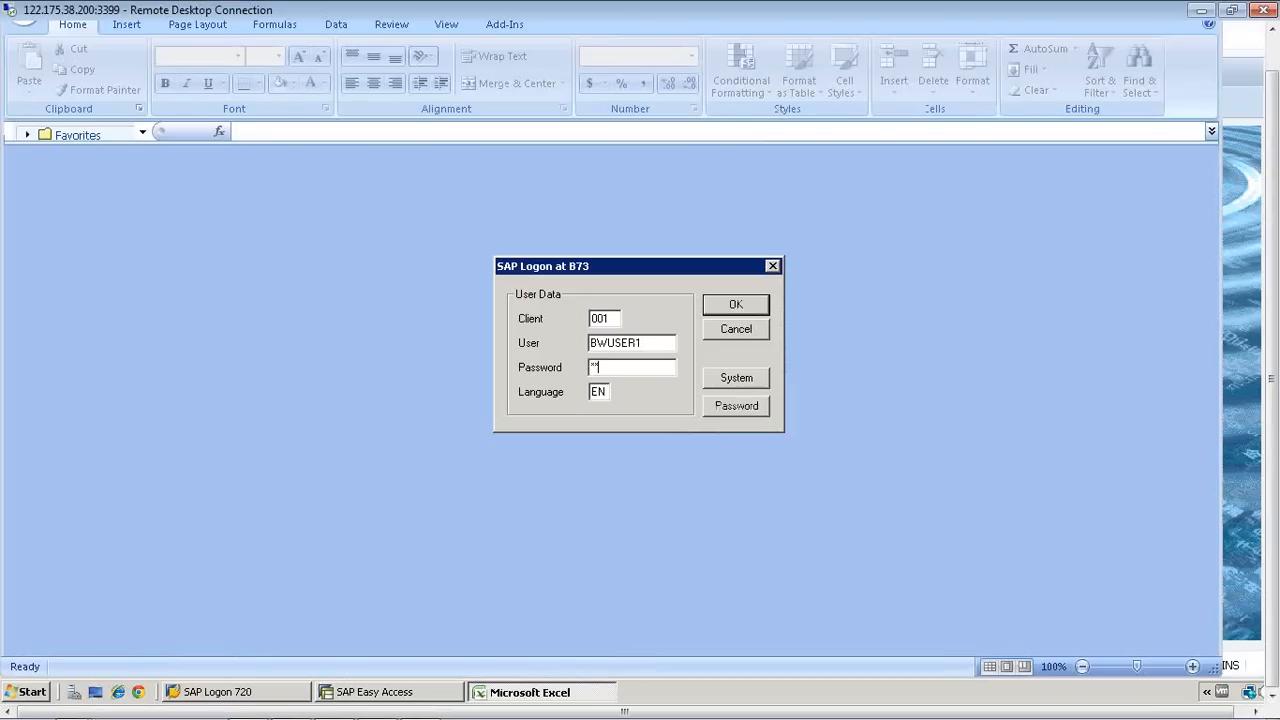
pyautogui.press('Return')
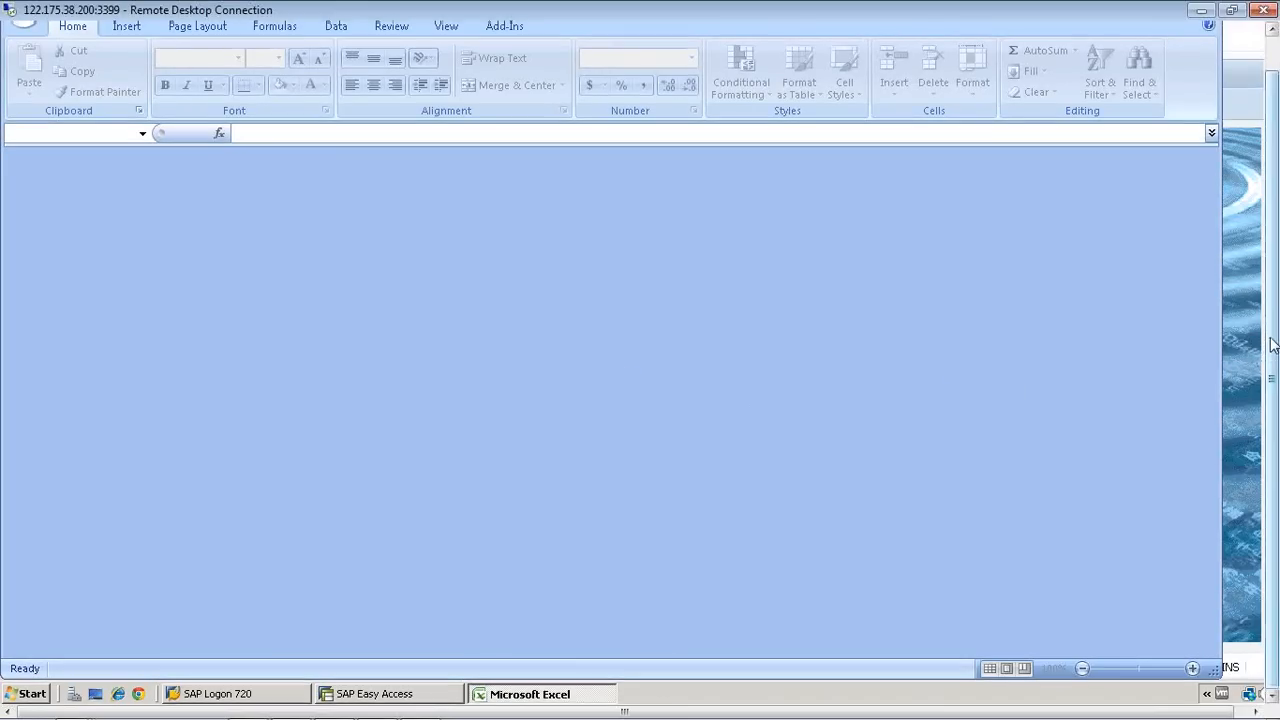
# Step: Open the query "Demo Query - Garden V Meeting" from the Favorites in the BEx Analyzer
pyautogui.moveTo(1272, 348); pyautogui.dragTo(1272, 314)
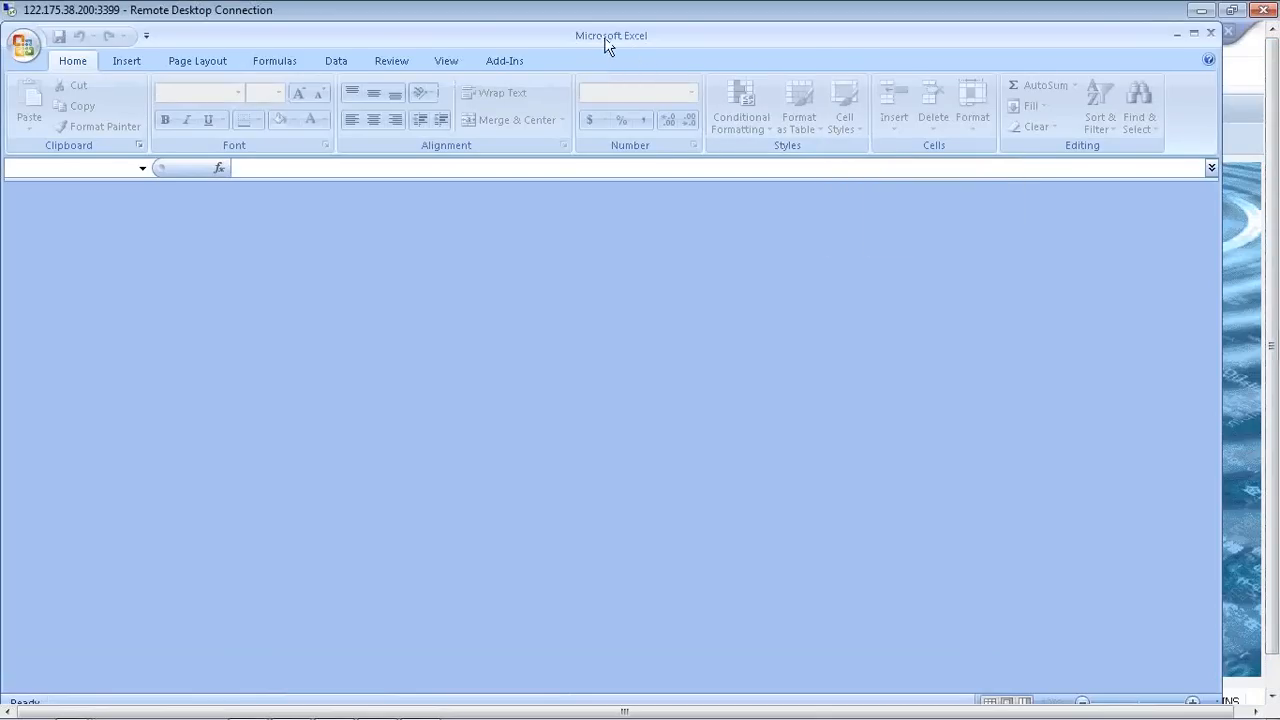
pyautogui.click(511, 64)
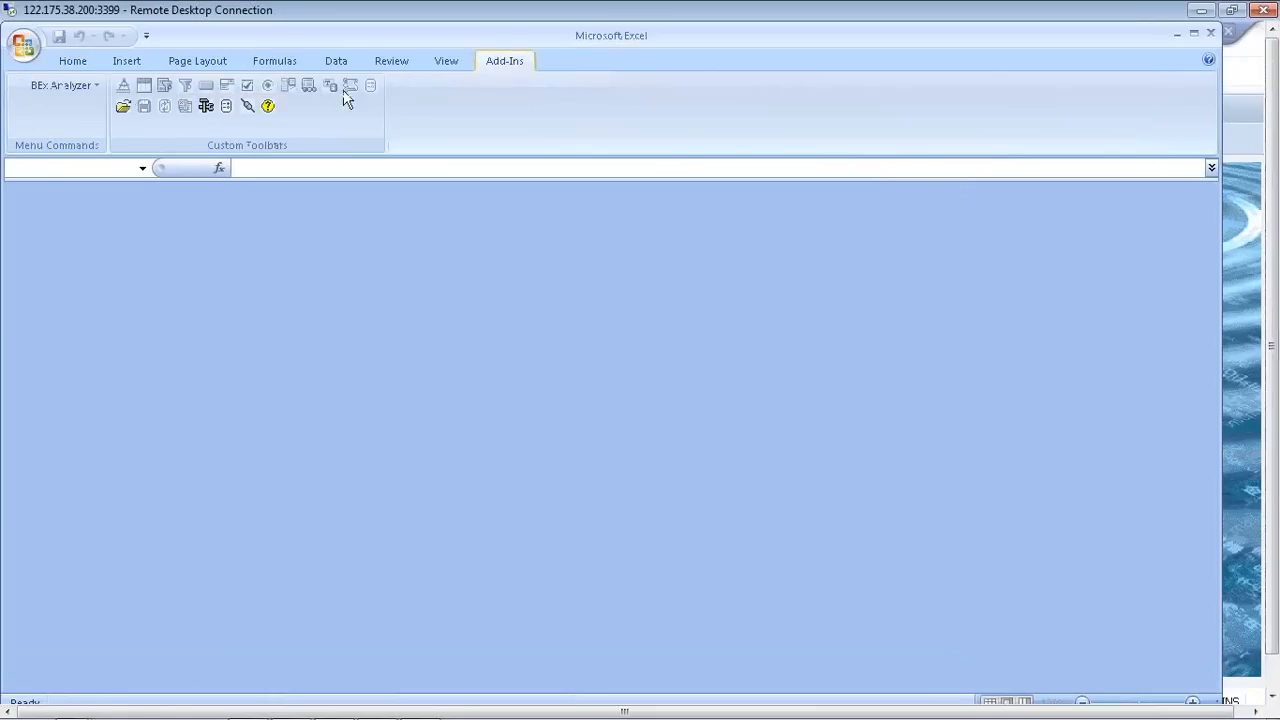
pyautogui.click(123, 110)
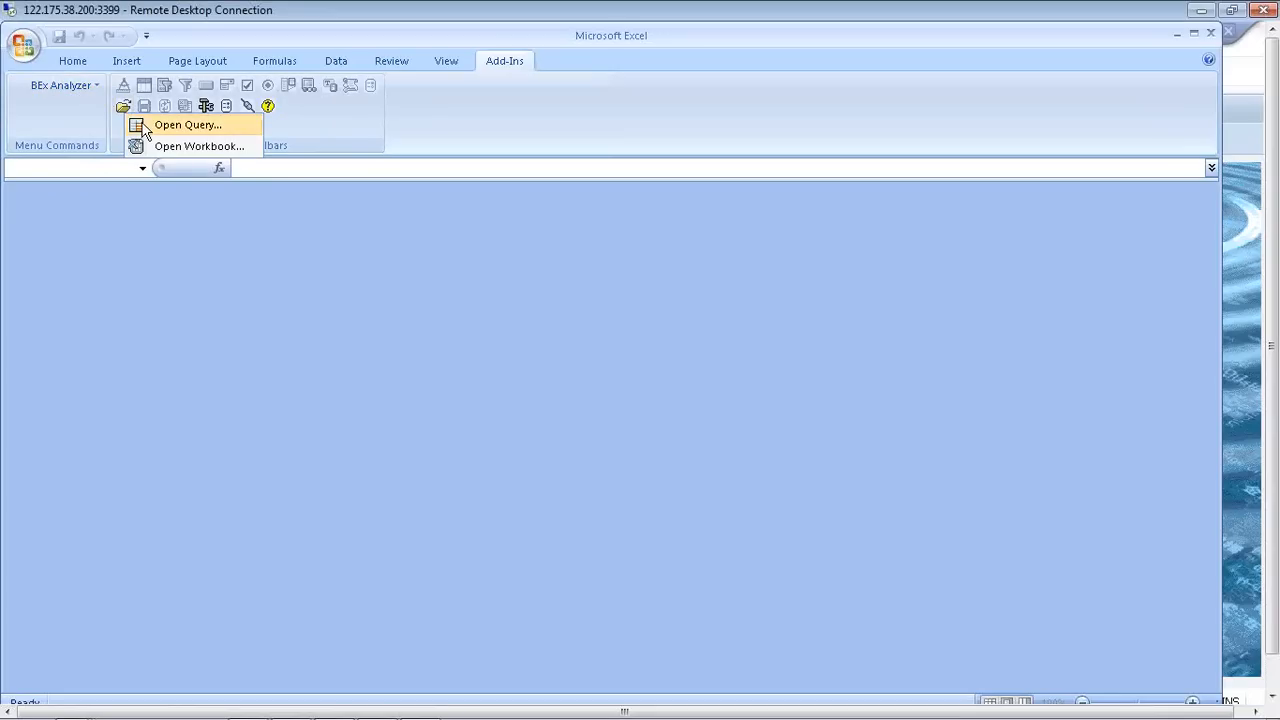
pyautogui.click(144, 127)
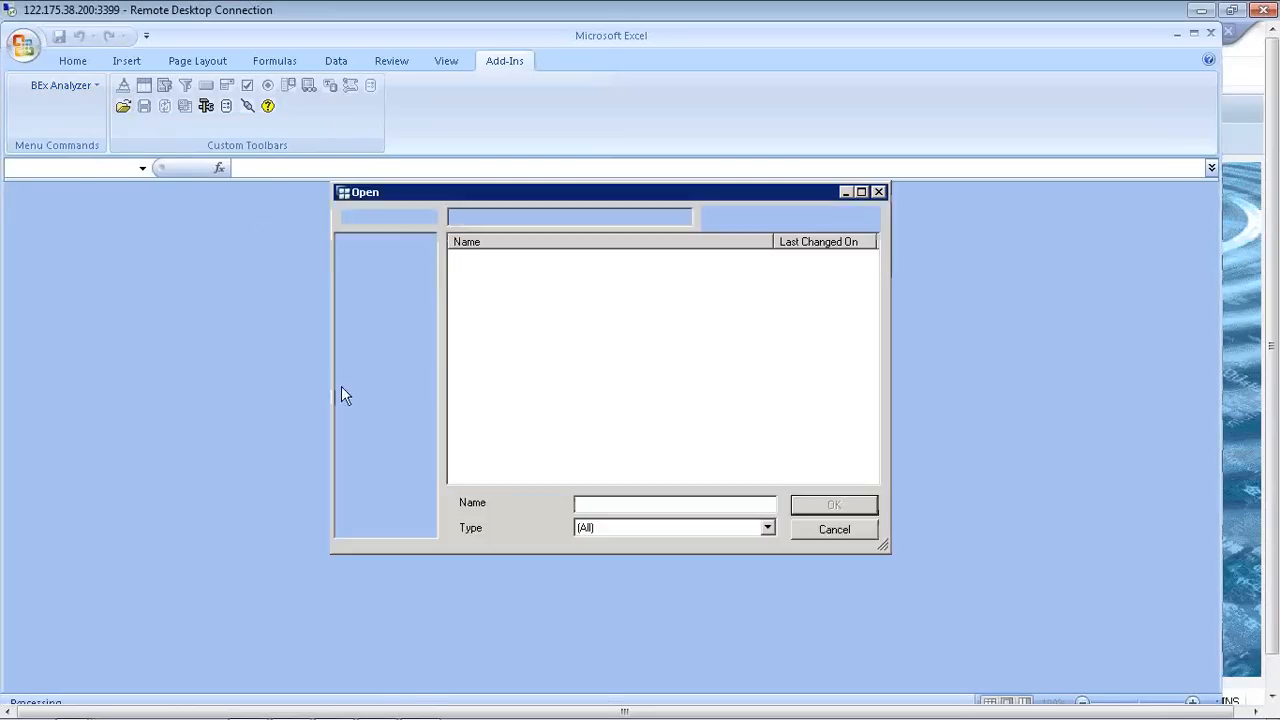
pyautogui.click(398, 376)
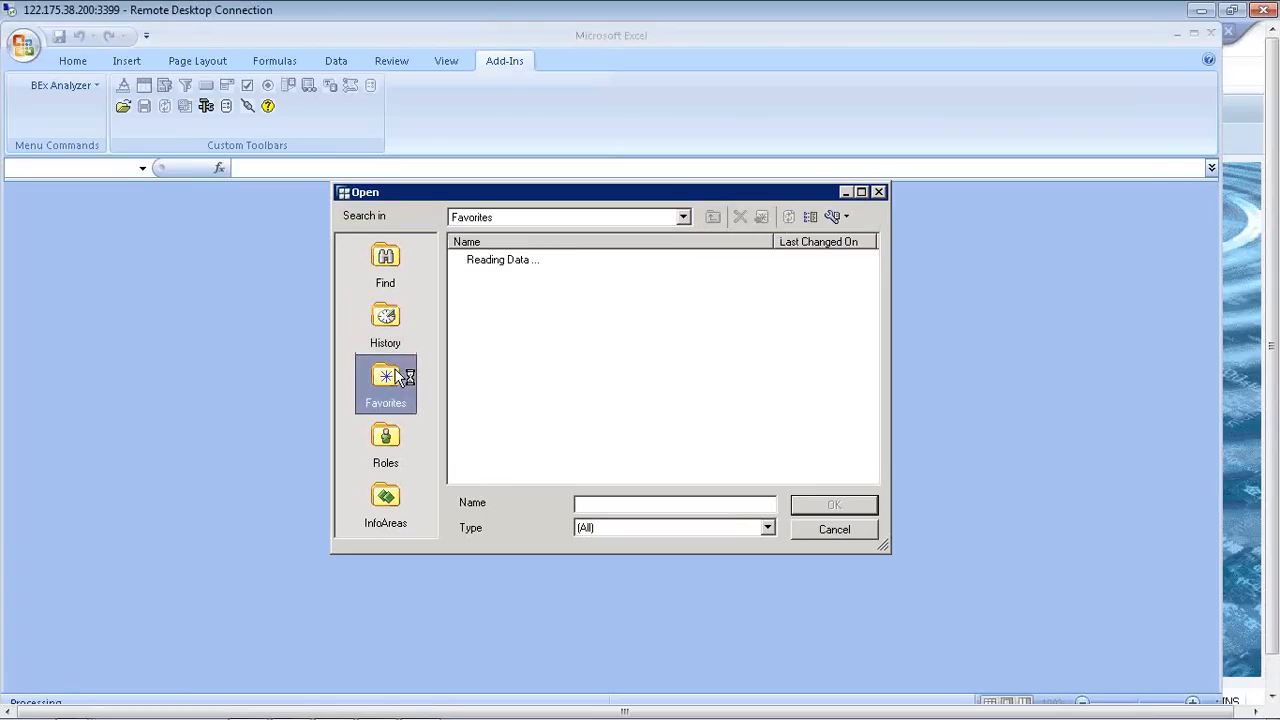
pyautogui.click(614, 308)
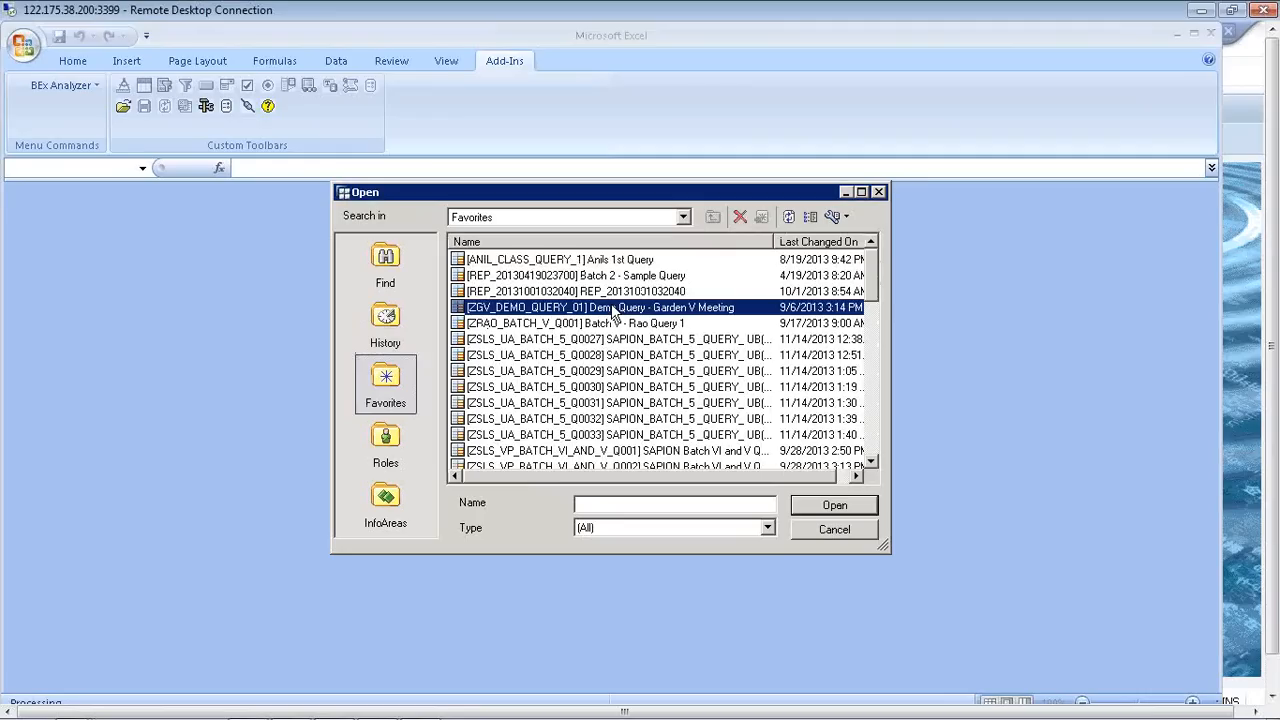
pyautogui.doubleClick(614, 308)
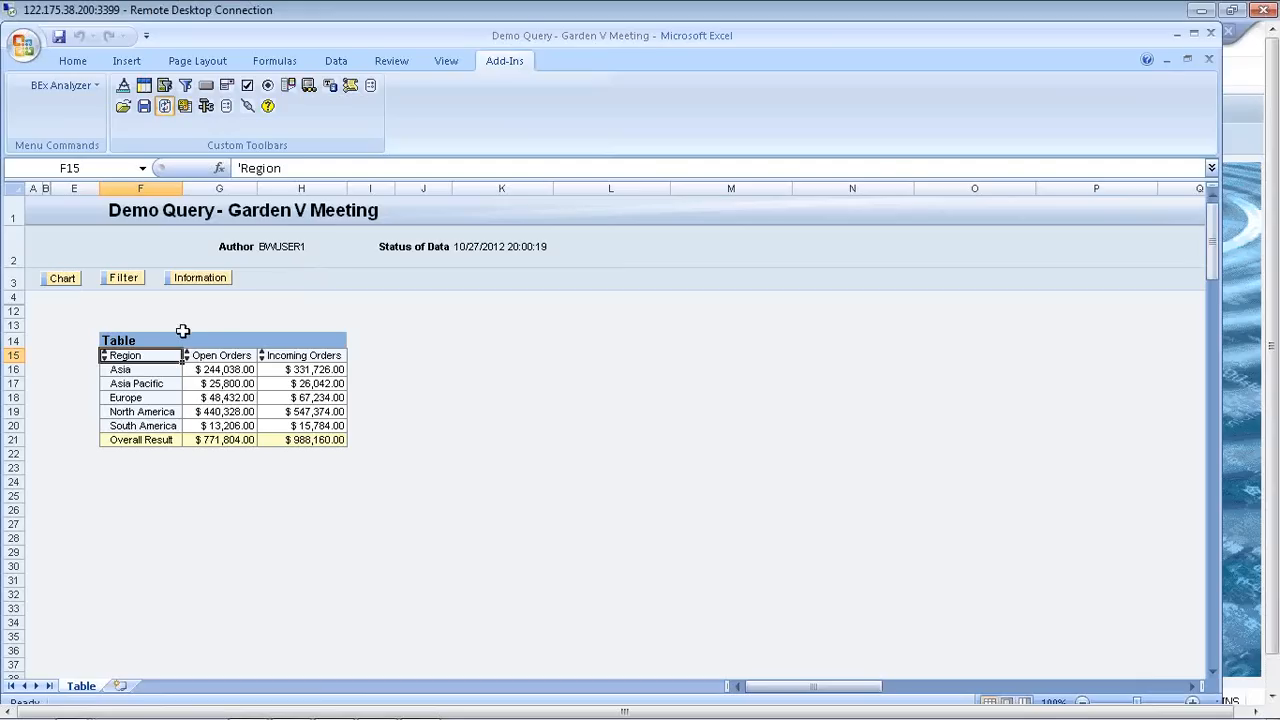
# Step: Display the query's Filter area and point out the Region, Open Orders and Incoming Orders headings of the results table
pyautogui.click(228, 352)
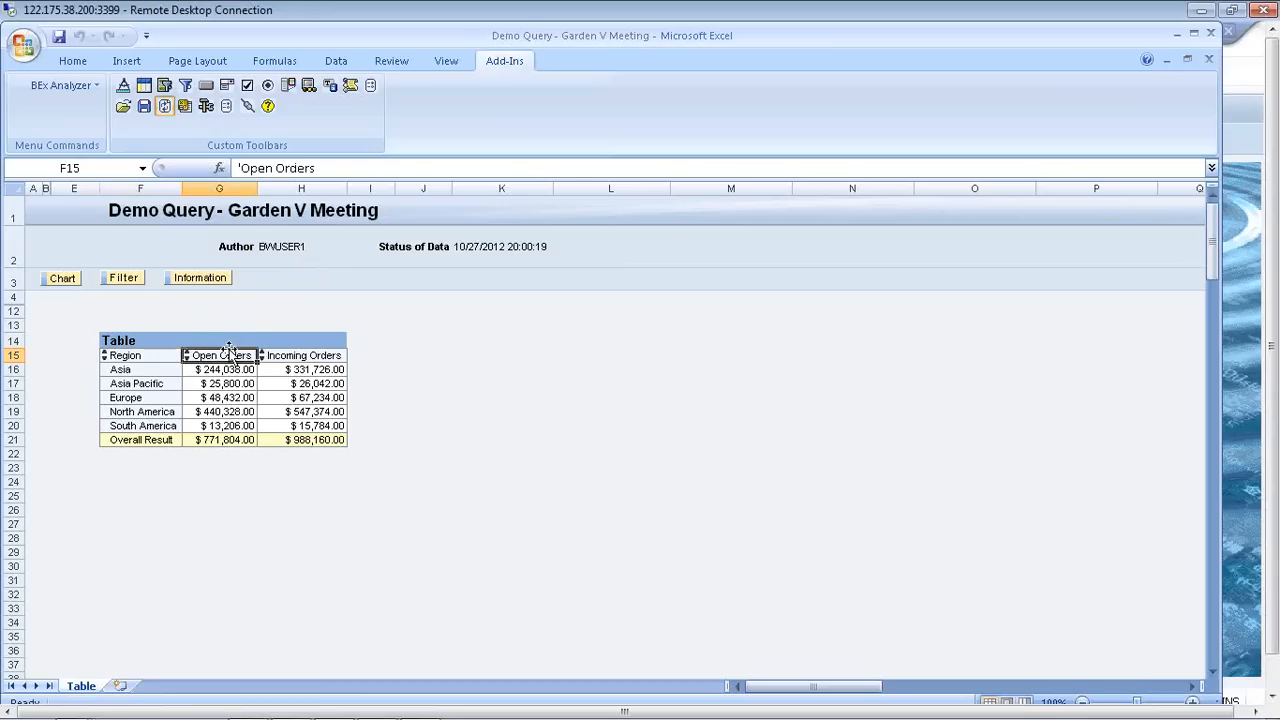
pyautogui.click(292, 354)
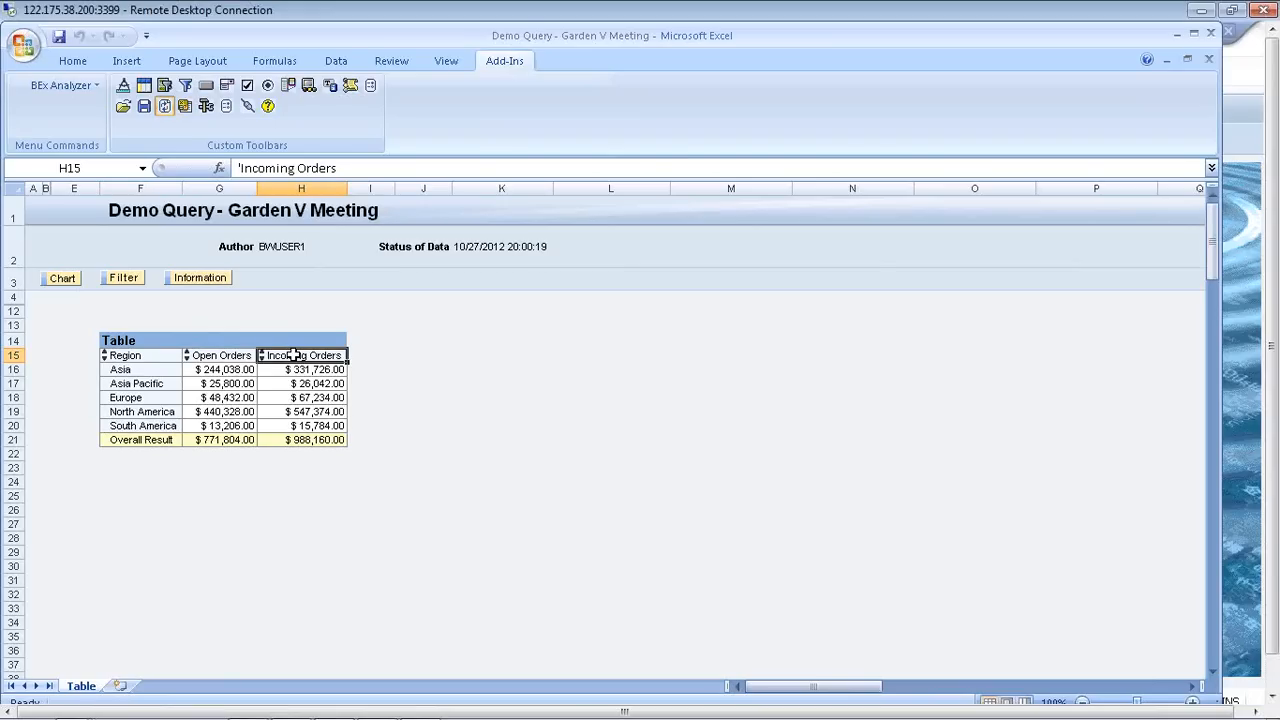
pyautogui.click(126, 284)
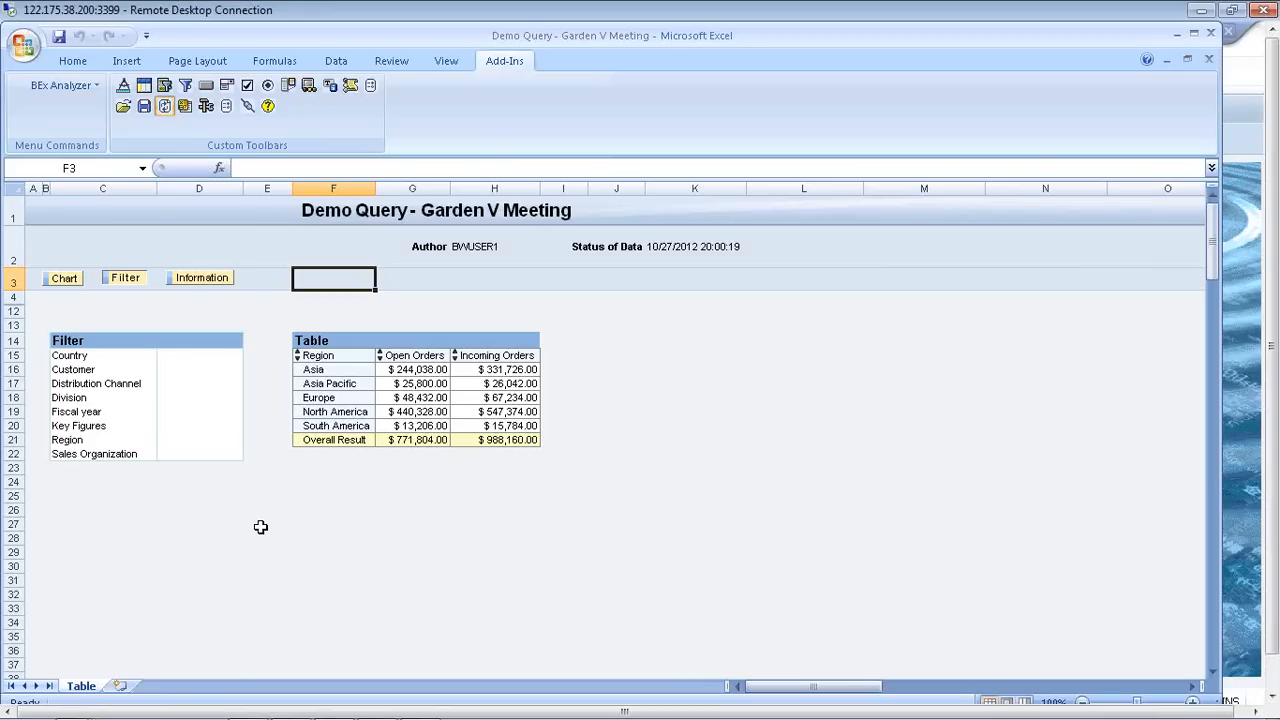
pyautogui.click(313, 355)
pyautogui.click(395, 354)
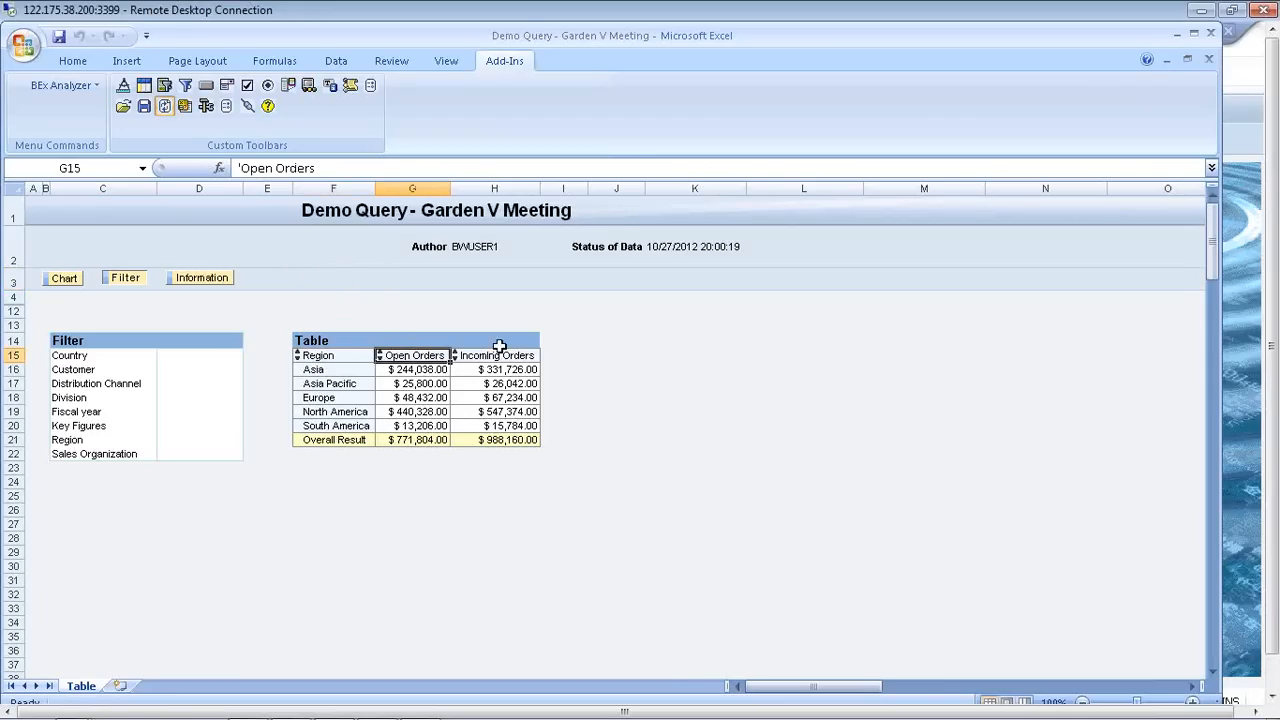
pyautogui.click(494, 353)
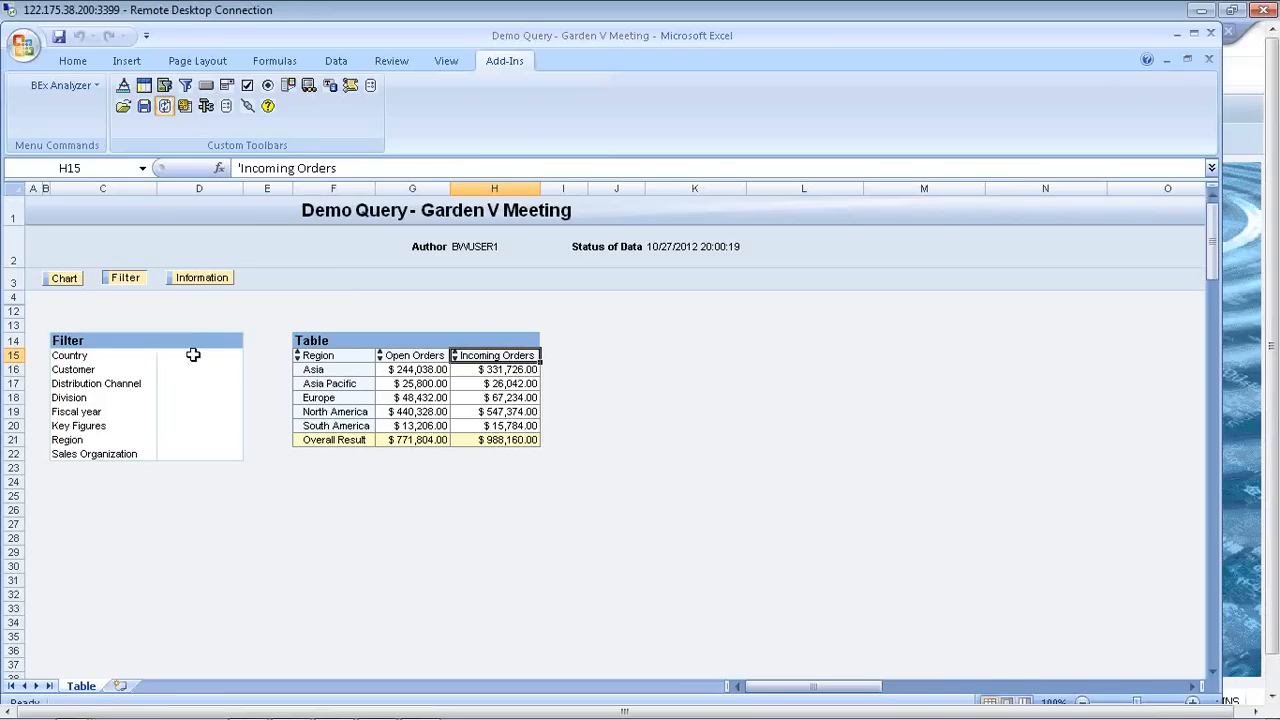
# Step: Drill the results table down by Country and remove that drilldown again
pyautogui.click(84, 355)
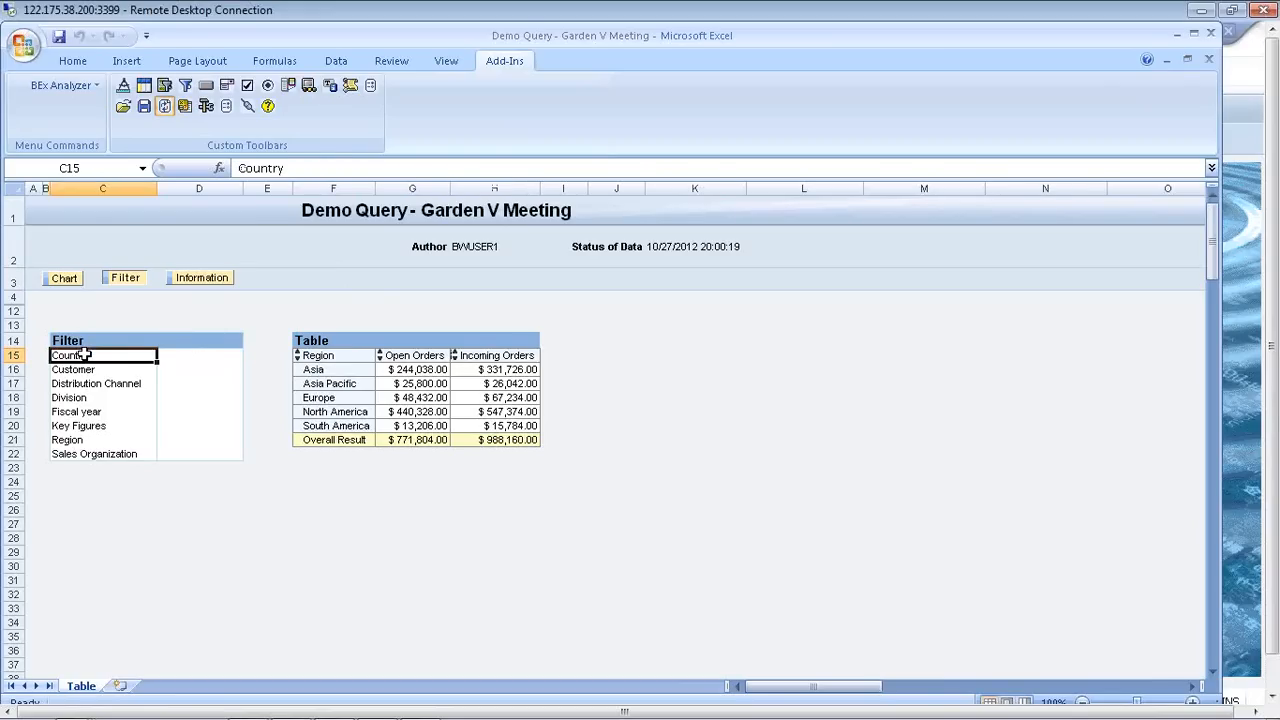
pyautogui.doubleClick(90, 355)
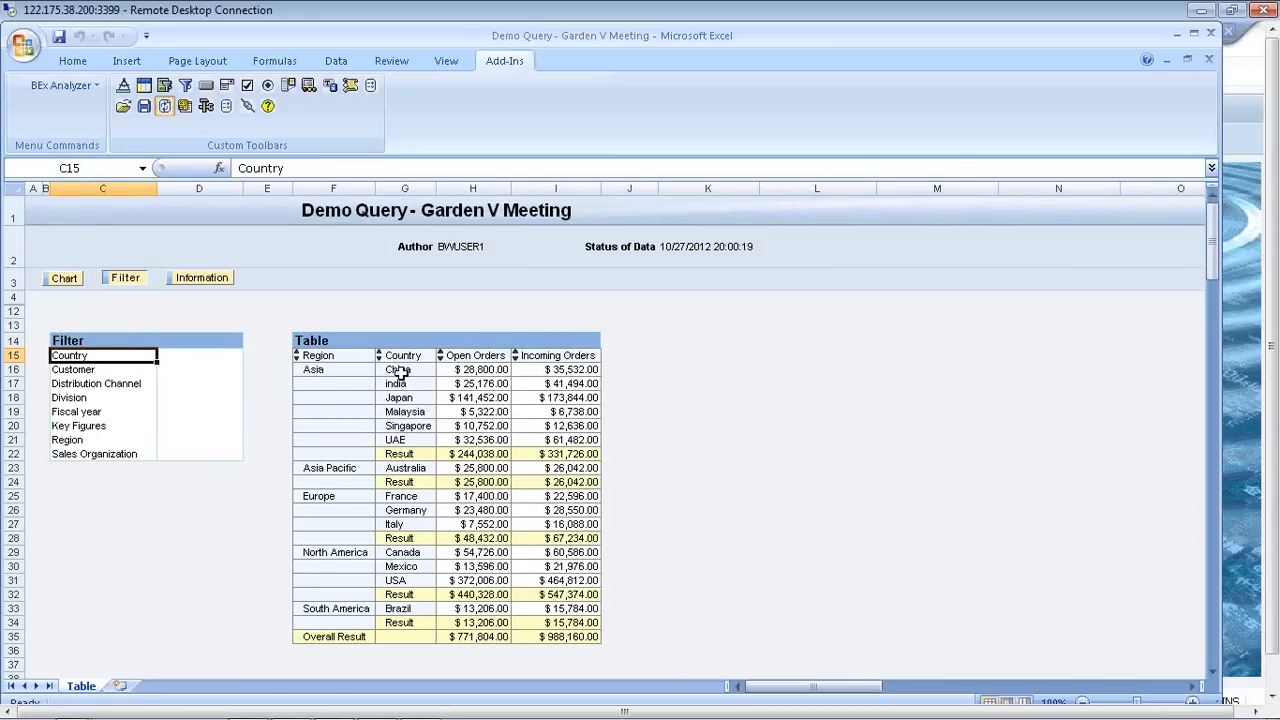
pyautogui.doubleClick(101, 355)
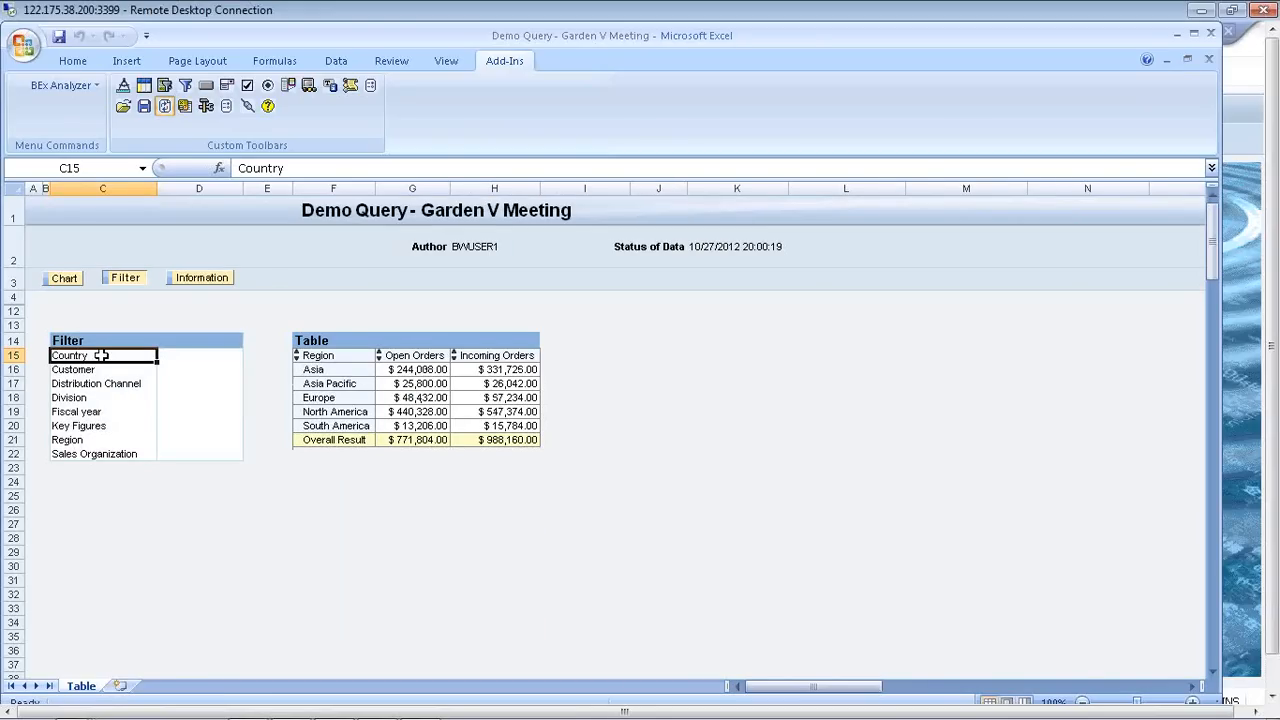
# Step: Add the Country characteristic from the Filter area to the results table, directly after Region
pyautogui.moveTo(101, 355); pyautogui.dragTo(370, 385)
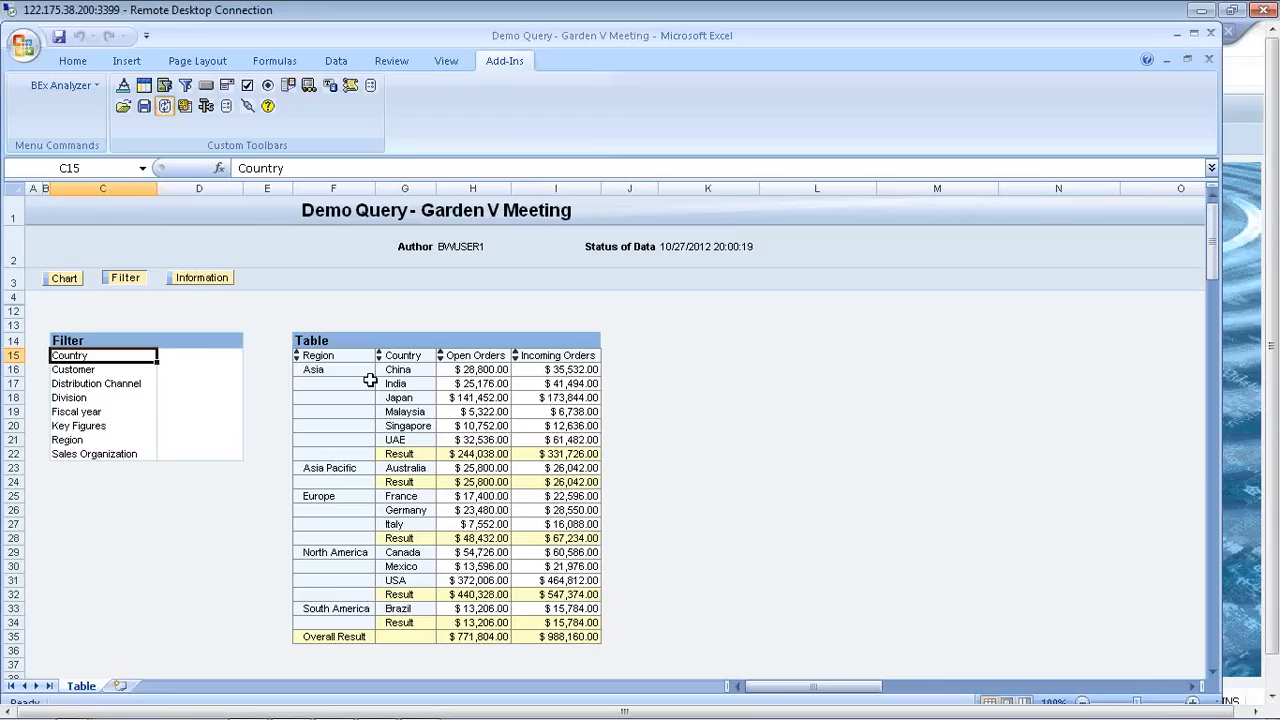
# Step: Add the Customer characteristic from the Filter area to the results table, directly after Country, and point out the row headings
pyautogui.click(100, 372)
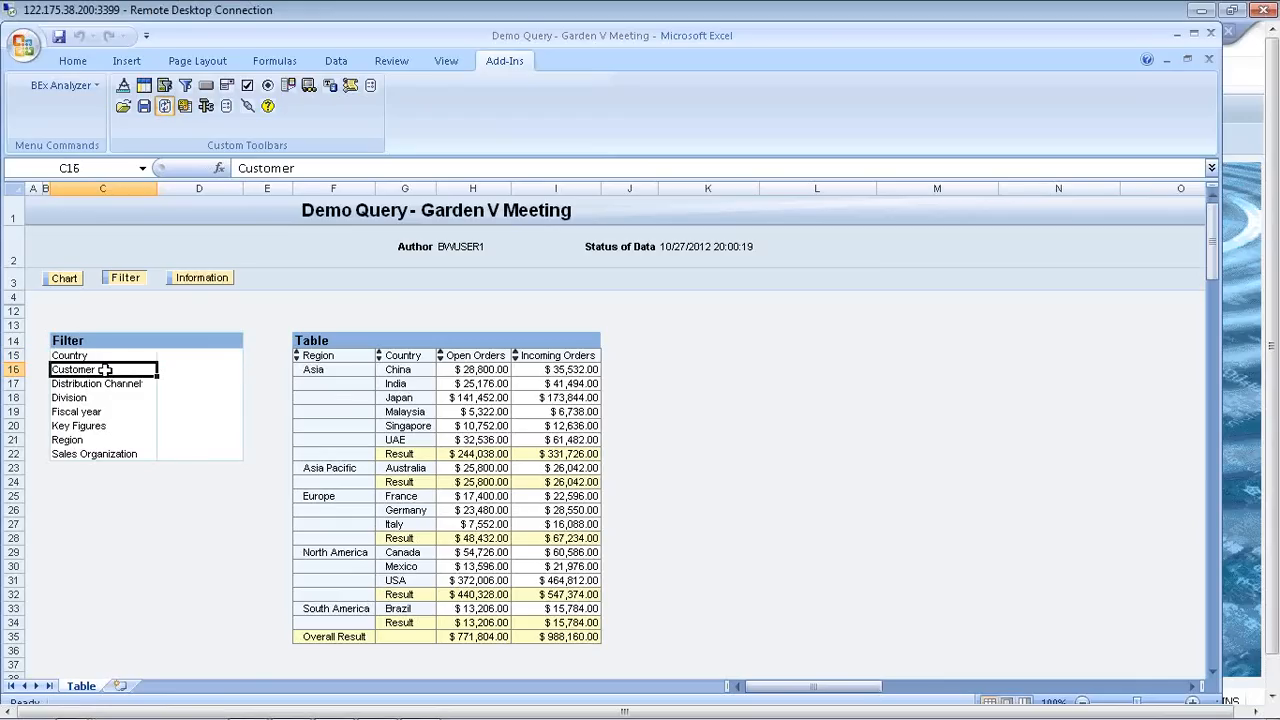
pyautogui.moveTo(103, 372); pyautogui.dragTo(425, 444)
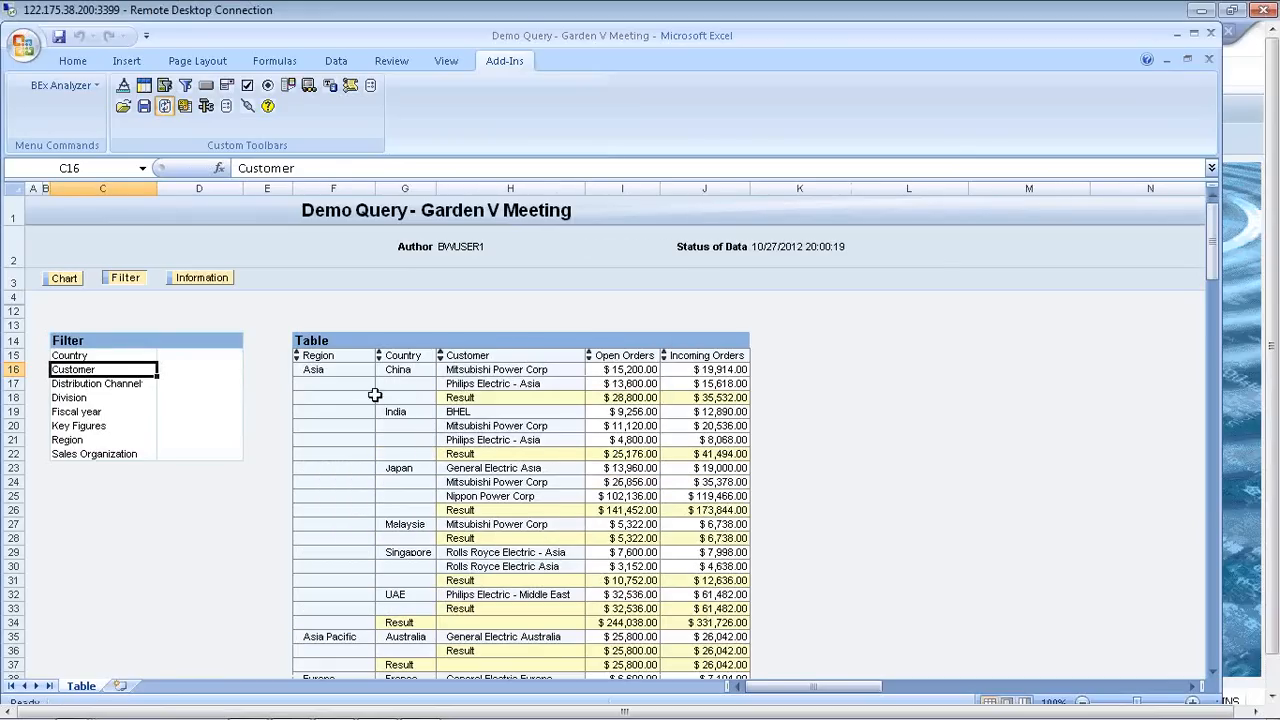
pyautogui.click(328, 357)
pyautogui.click(413, 357)
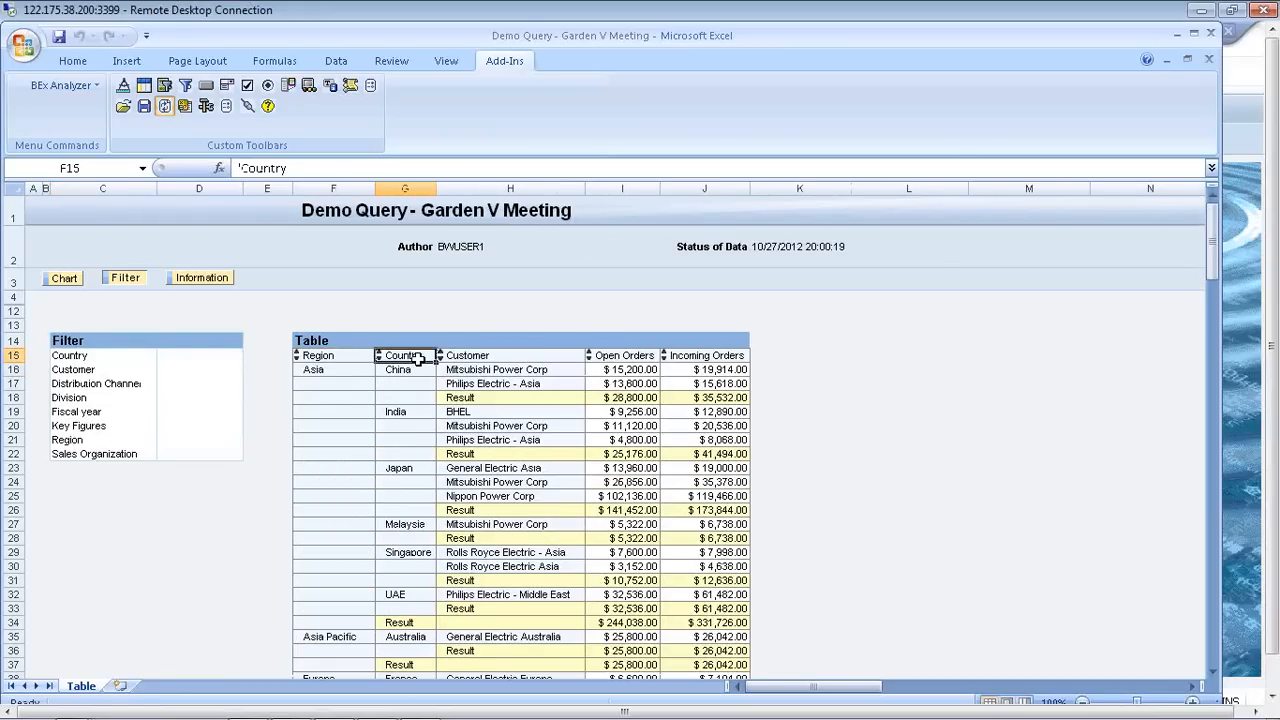
pyautogui.click(455, 355)
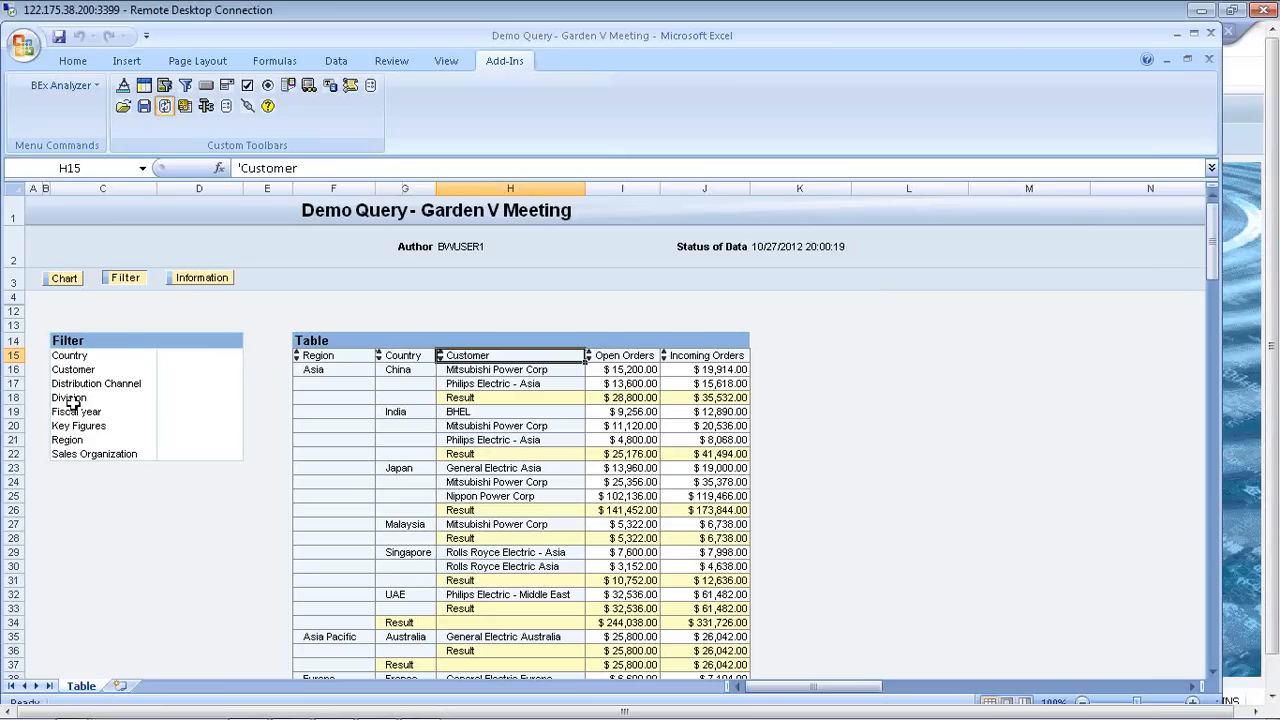
# Step: Replace Customer with the Division characteristic in the results table and point out each of the table's column headings
pyautogui.moveTo(72, 400); pyautogui.dragTo(487, 360)
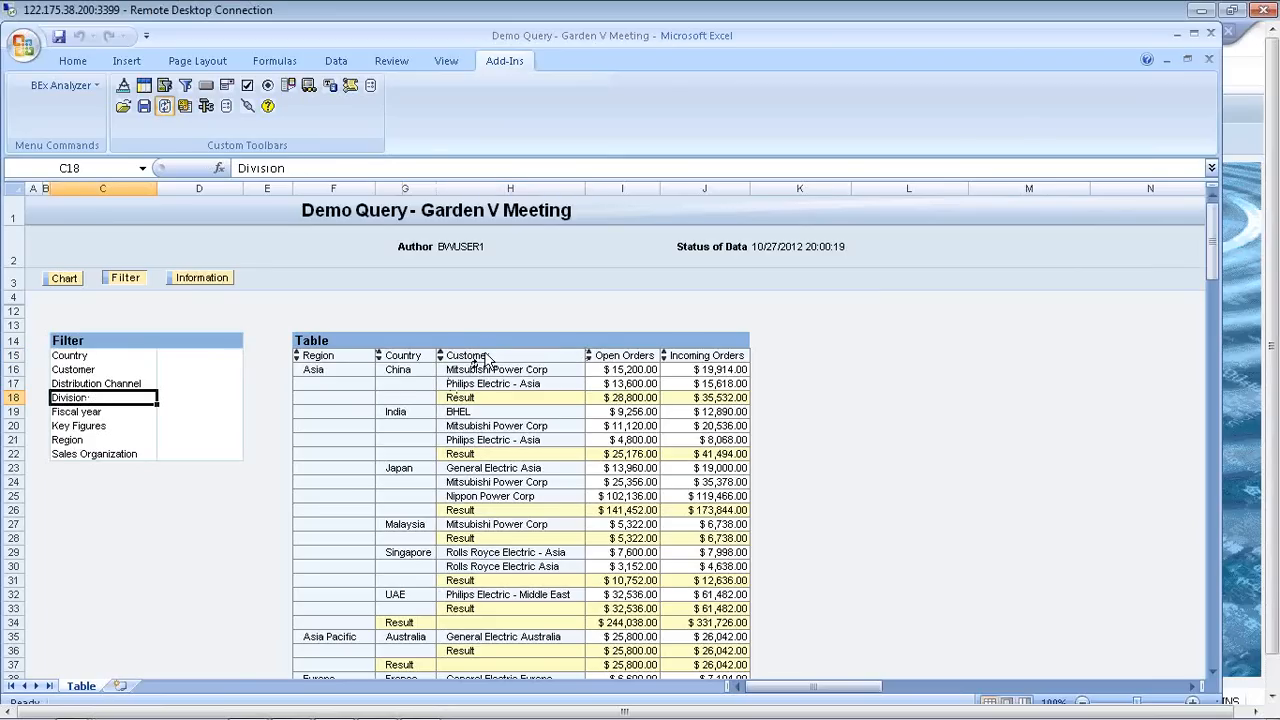
pyautogui.moveTo(487, 360); pyautogui.dragTo(484, 353)
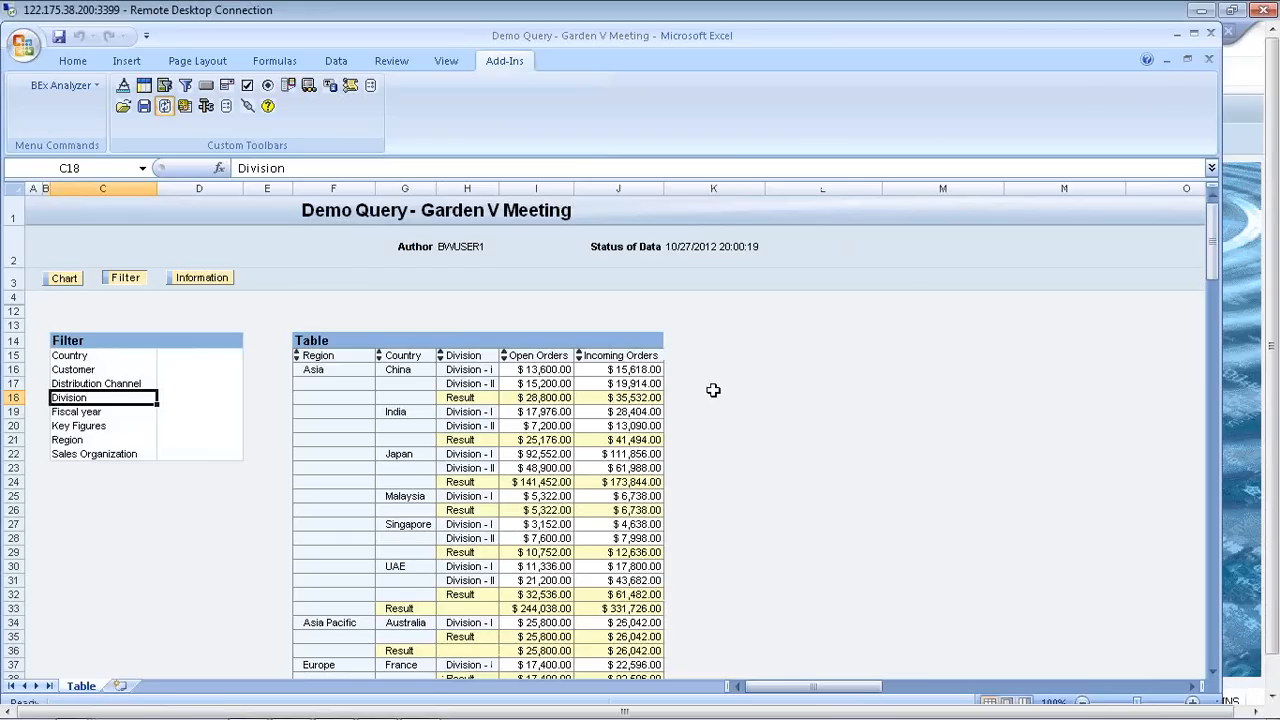
pyautogui.click(542, 355)
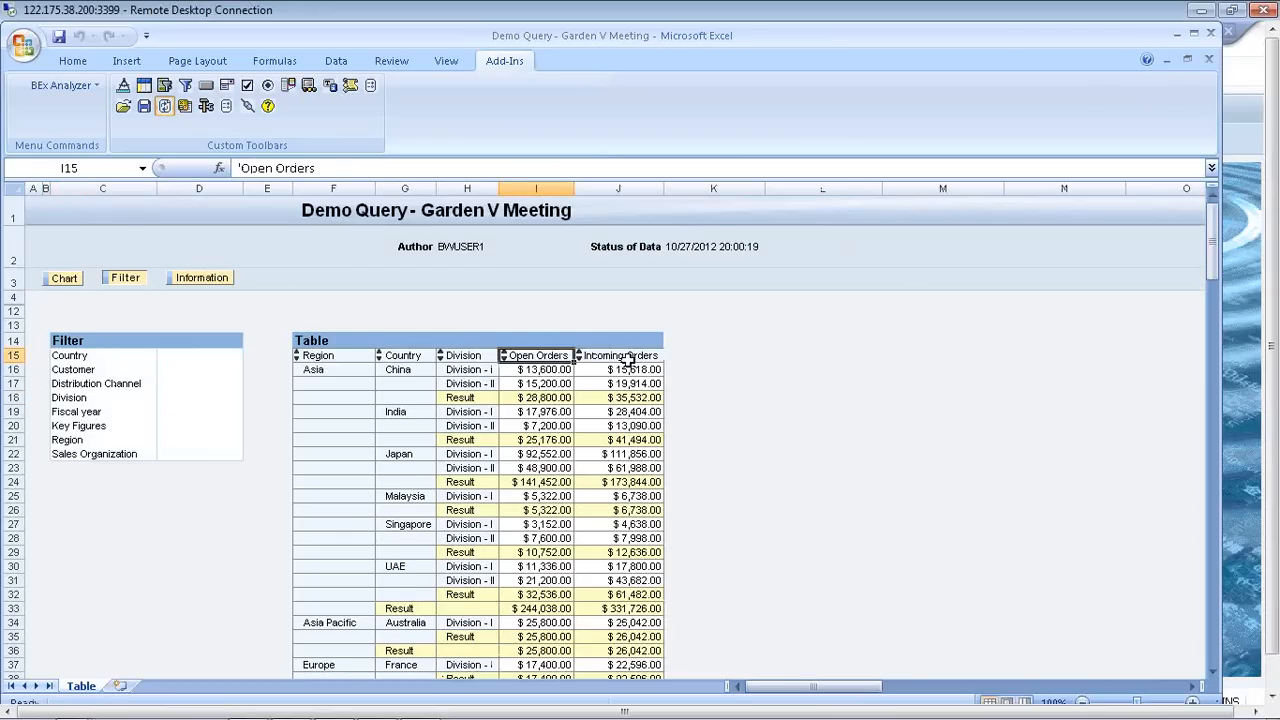
pyautogui.click(626, 358)
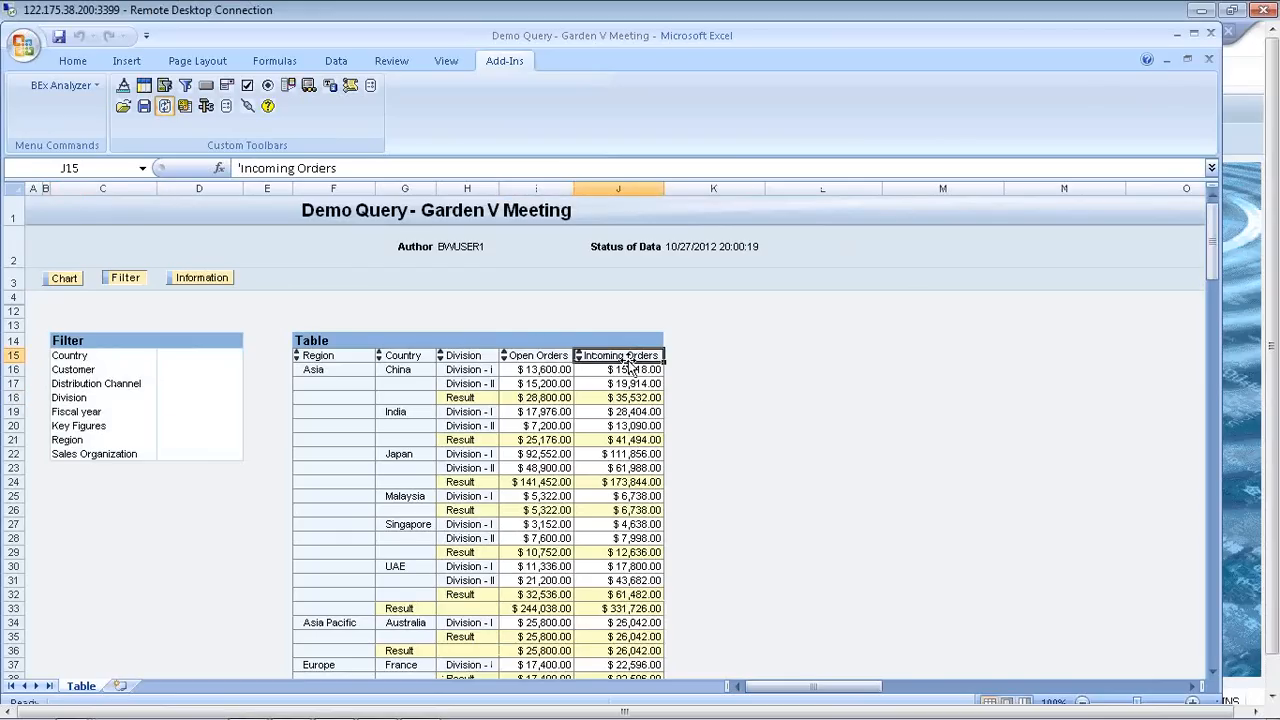
pyautogui.click(320, 358)
pyautogui.click(395, 356)
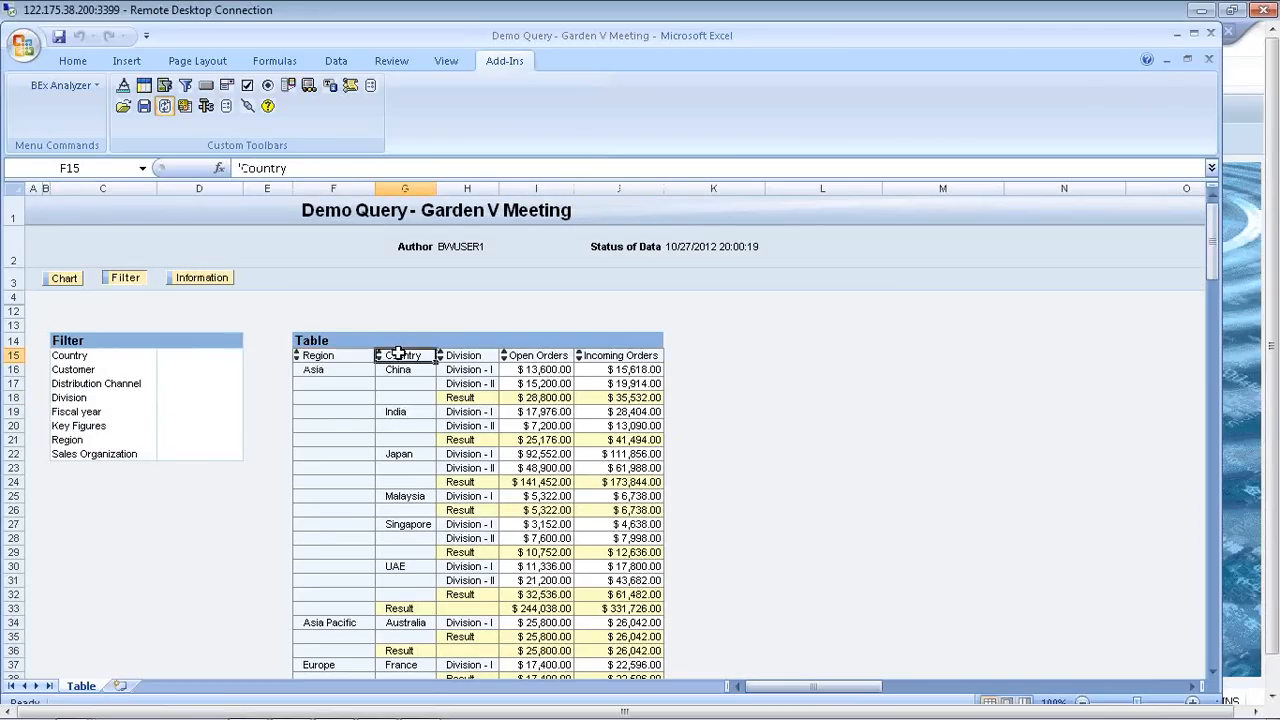
pyautogui.click(474, 358)
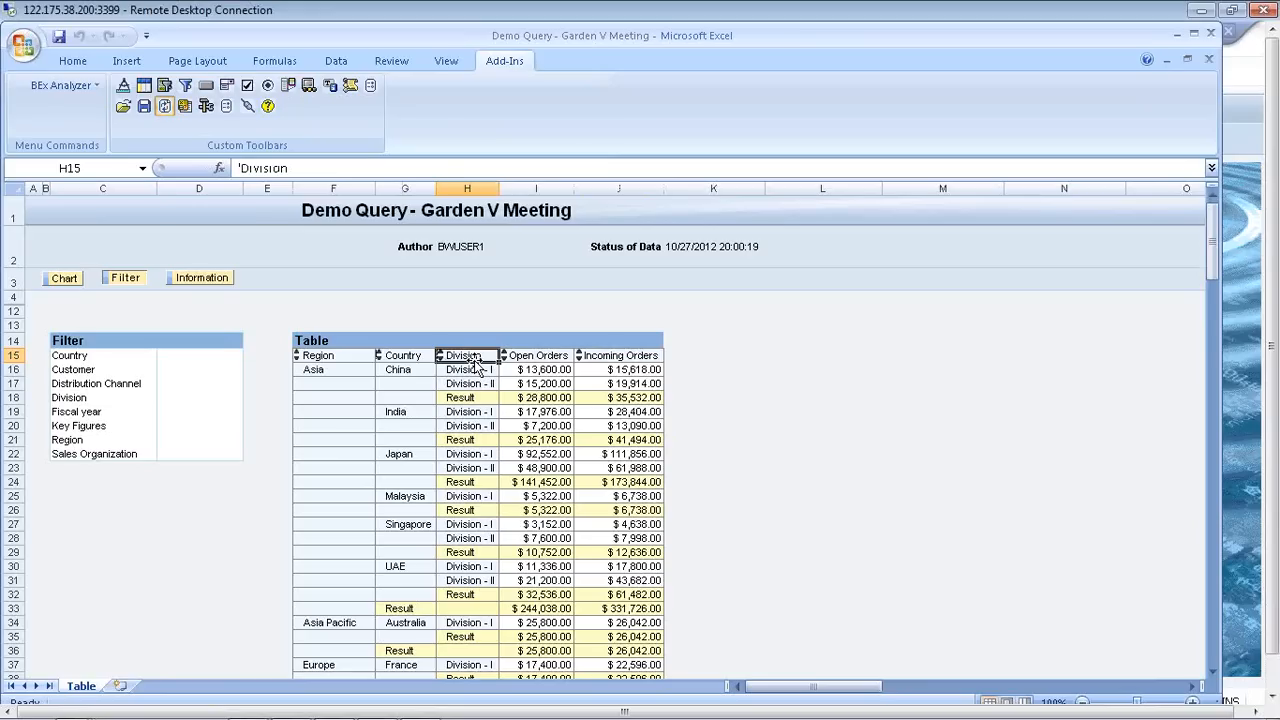
# Step: Replace Country with Sales Organization in the results table and point out the sales organizations for Asia and North America
pyautogui.moveTo(475, 365); pyautogui.dragTo(100, 453)
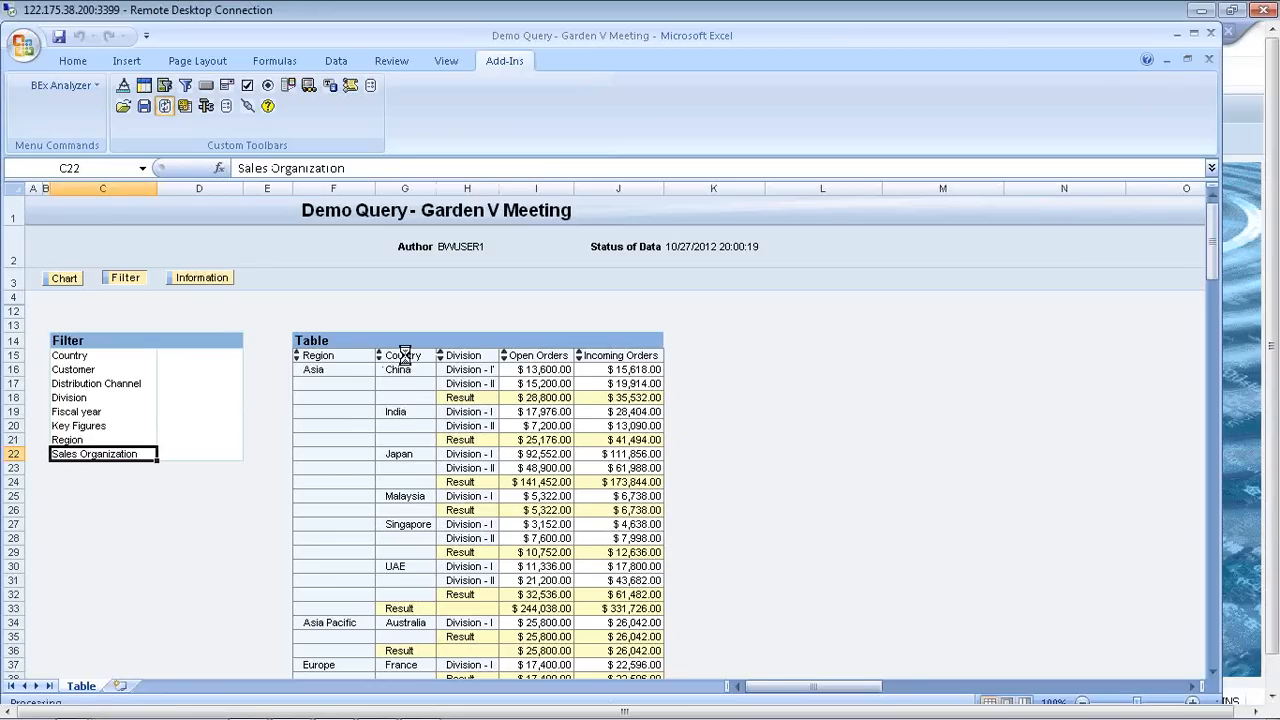
pyautogui.click(330, 371)
pyautogui.click(398, 369)
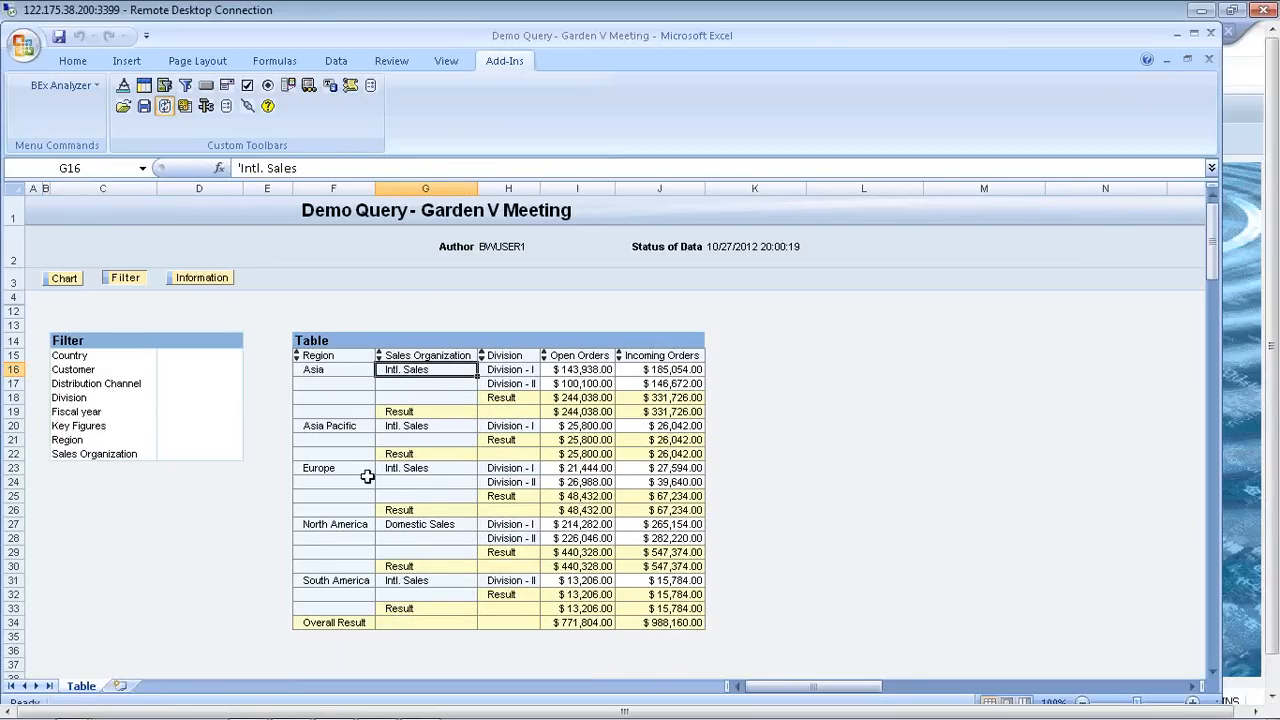
pyautogui.click(341, 523)
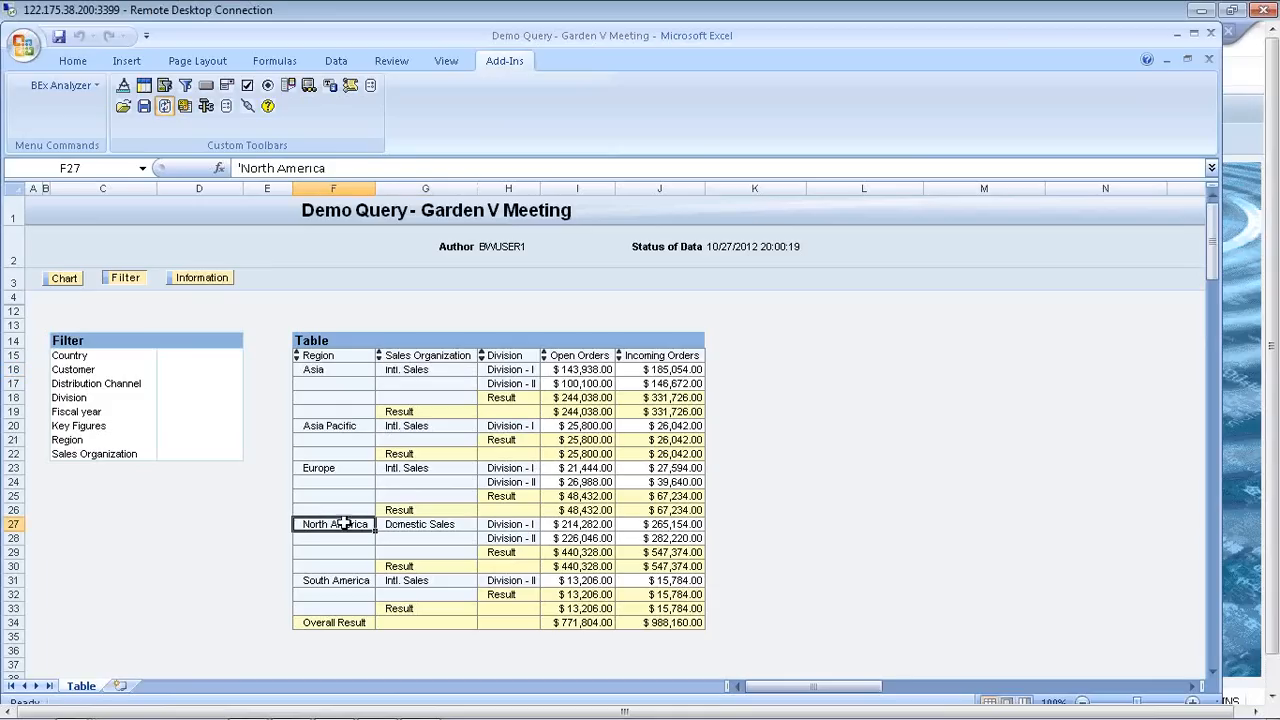
pyautogui.click(400, 524)
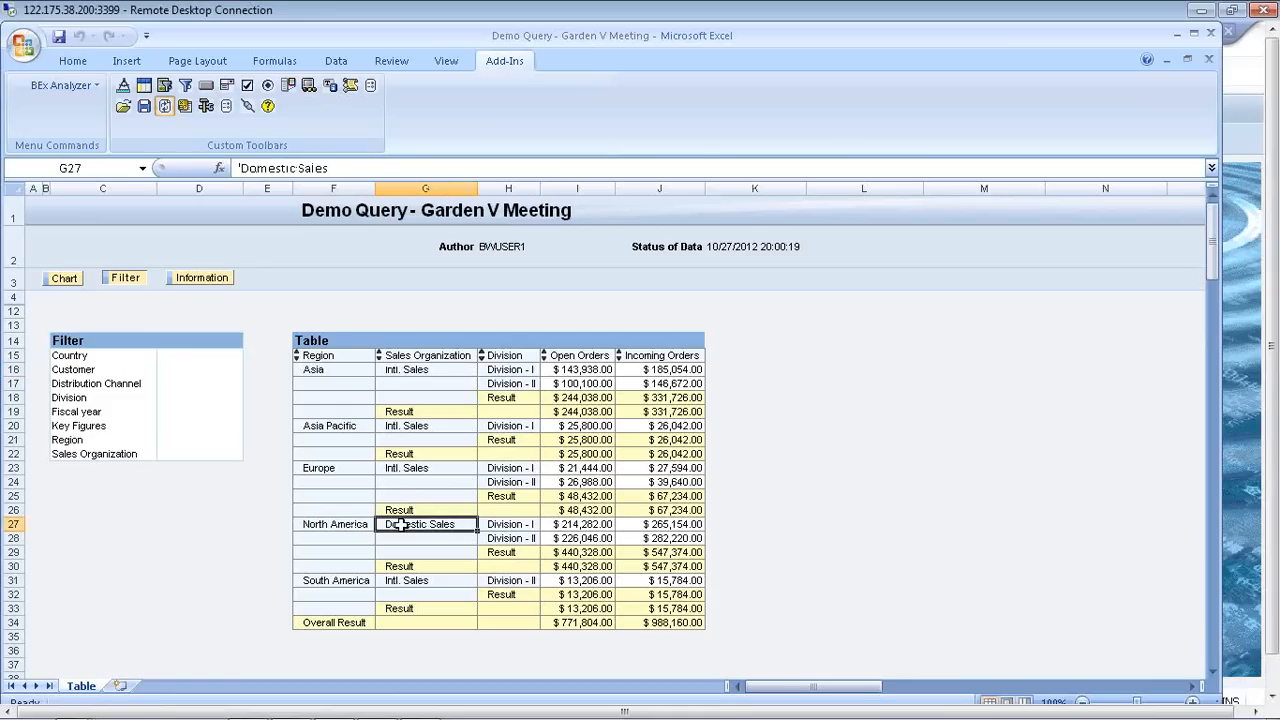
pyautogui.click(503, 524)
# Step: Close the Demo Query - Garden V Meeting workbook and return to the SAP Easy Access screen
pyautogui.click(769, 464)
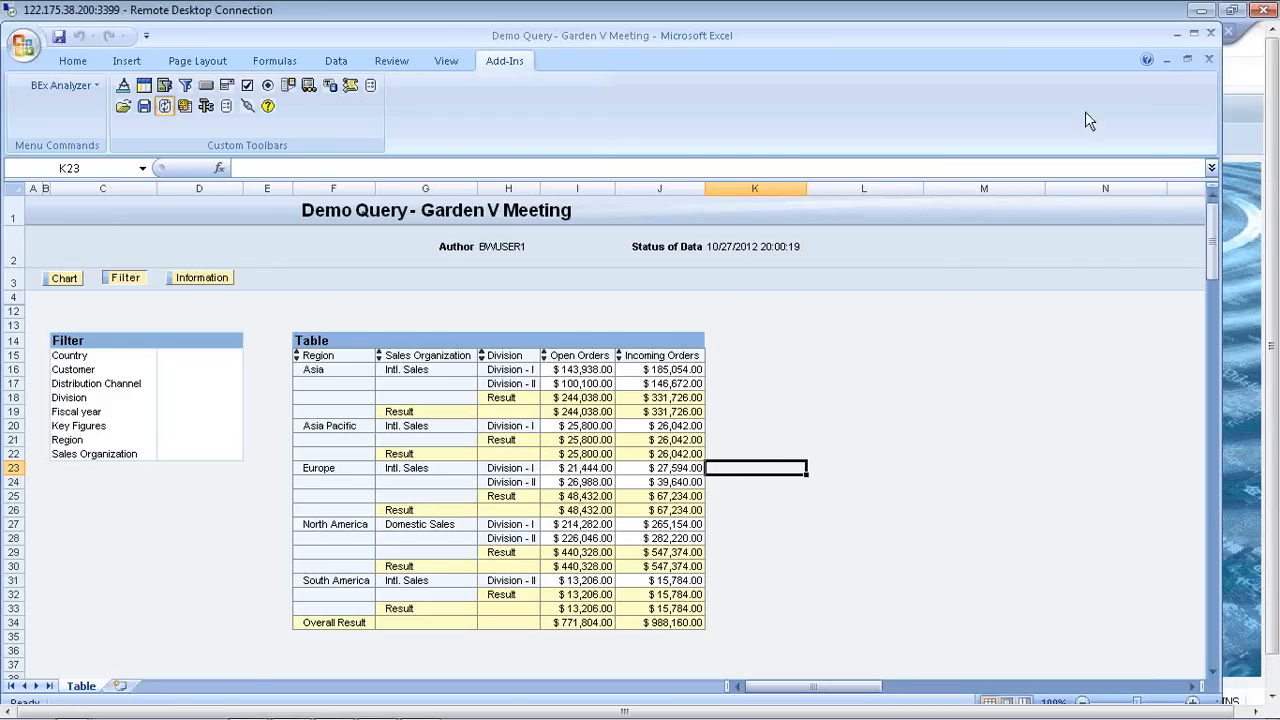
pyautogui.click(1208, 34)
pyautogui.click(668, 440)
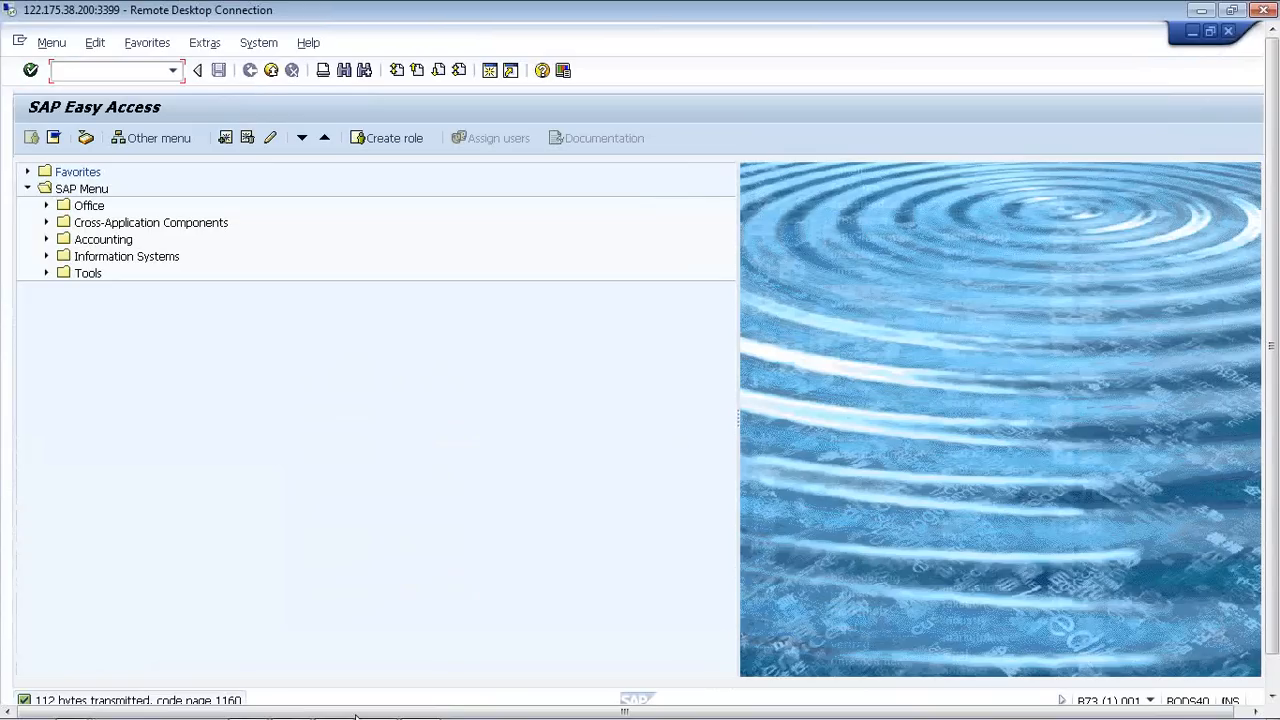
# Step: Switch to PowerPoint and open the recent presentation "SAP Business Intelligence Training Intro.pptx"
pyautogui.click(1276, 669)
pyautogui.moveTo(243, 710)
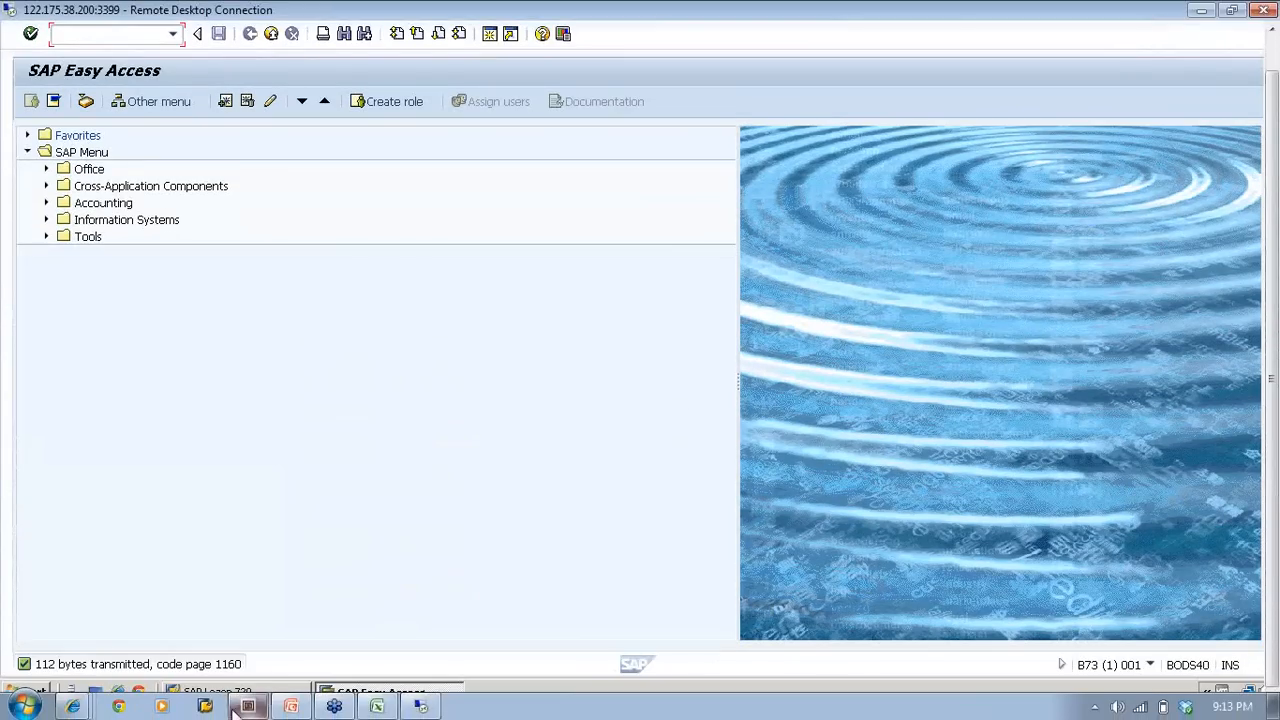
pyautogui.click(290, 708)
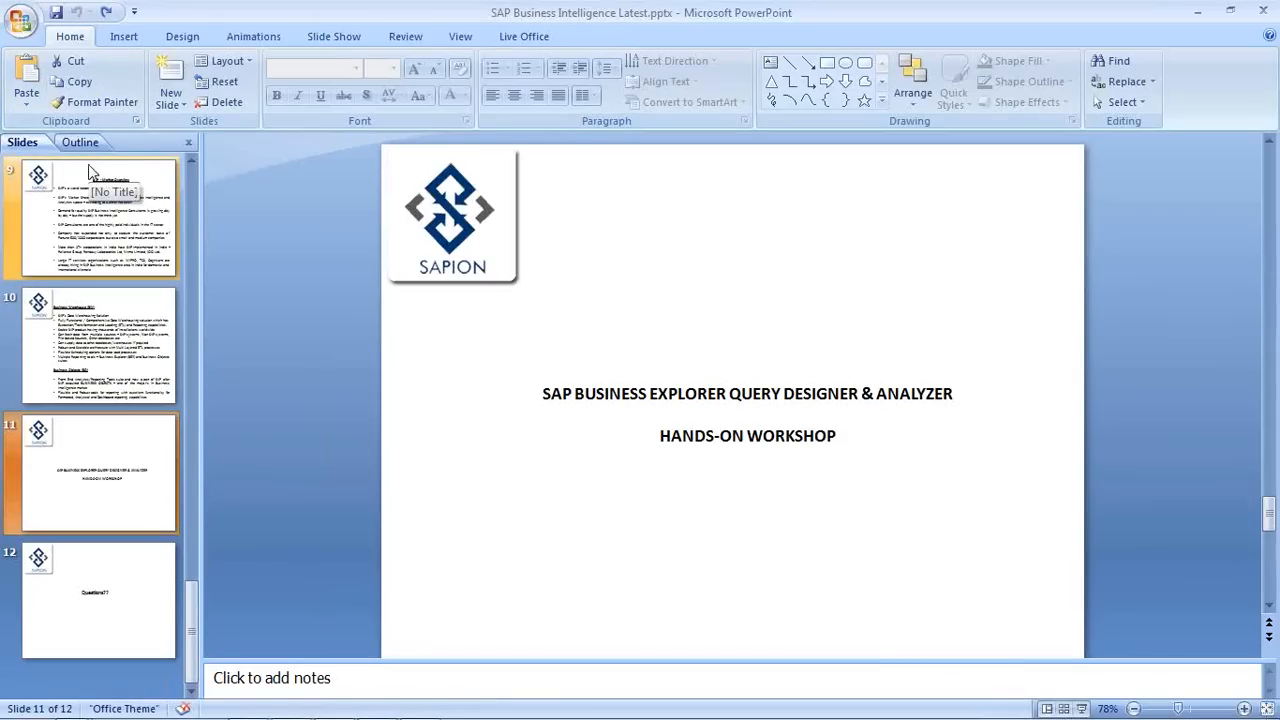
pyautogui.click(26, 33)
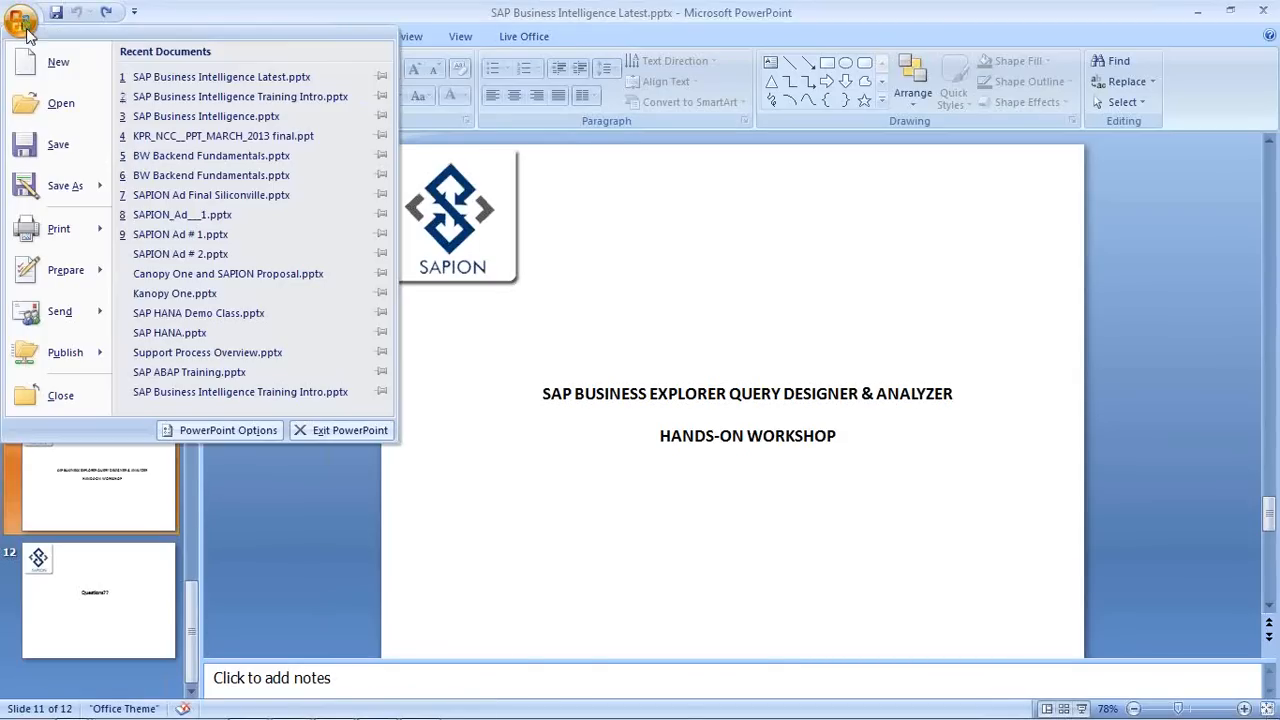
pyautogui.click(192, 102)
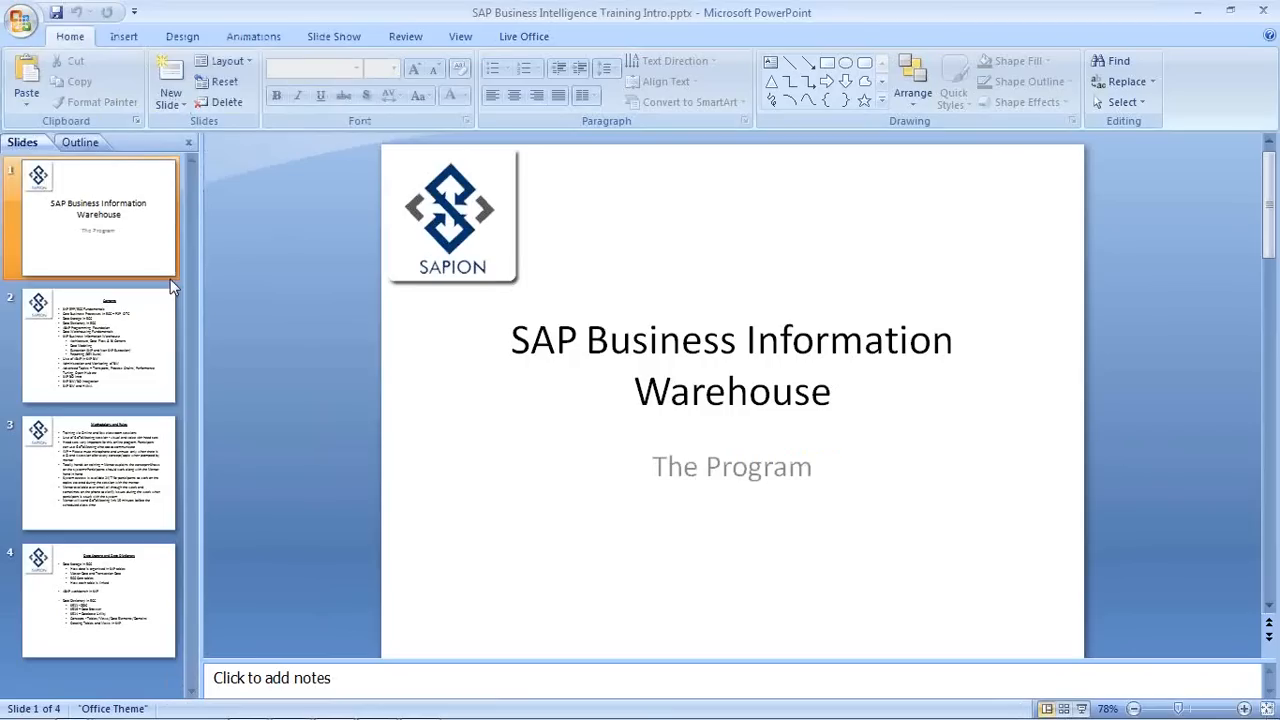
# Step: Present the Contents slide of the training intro as a full-screen slide show
pyautogui.click(113, 331)
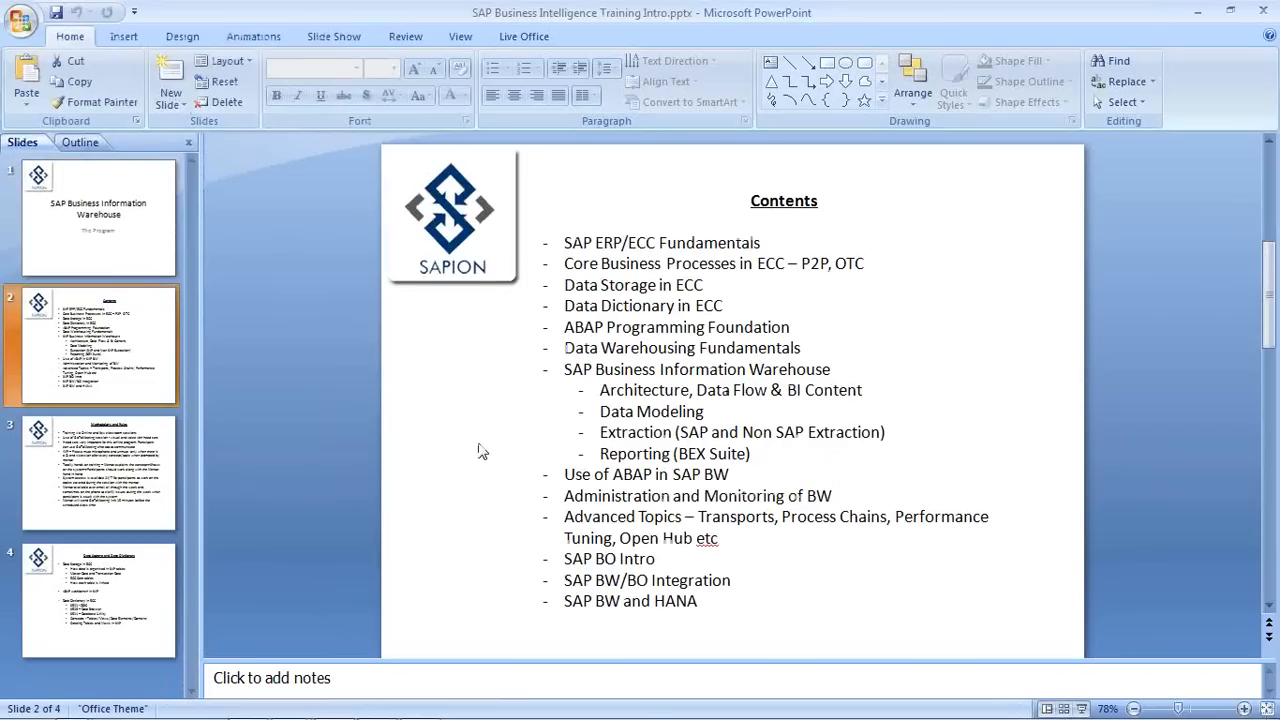
pyautogui.click(1081, 708)
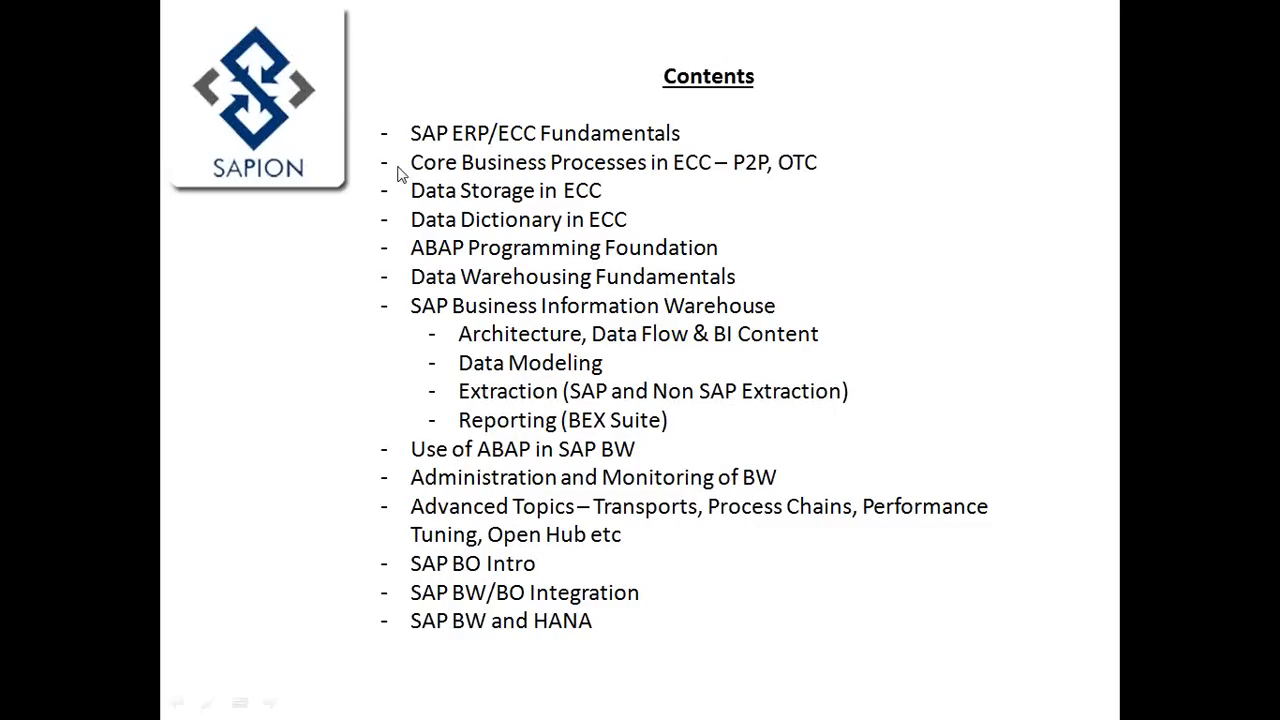
pyautogui.click(417, 141)
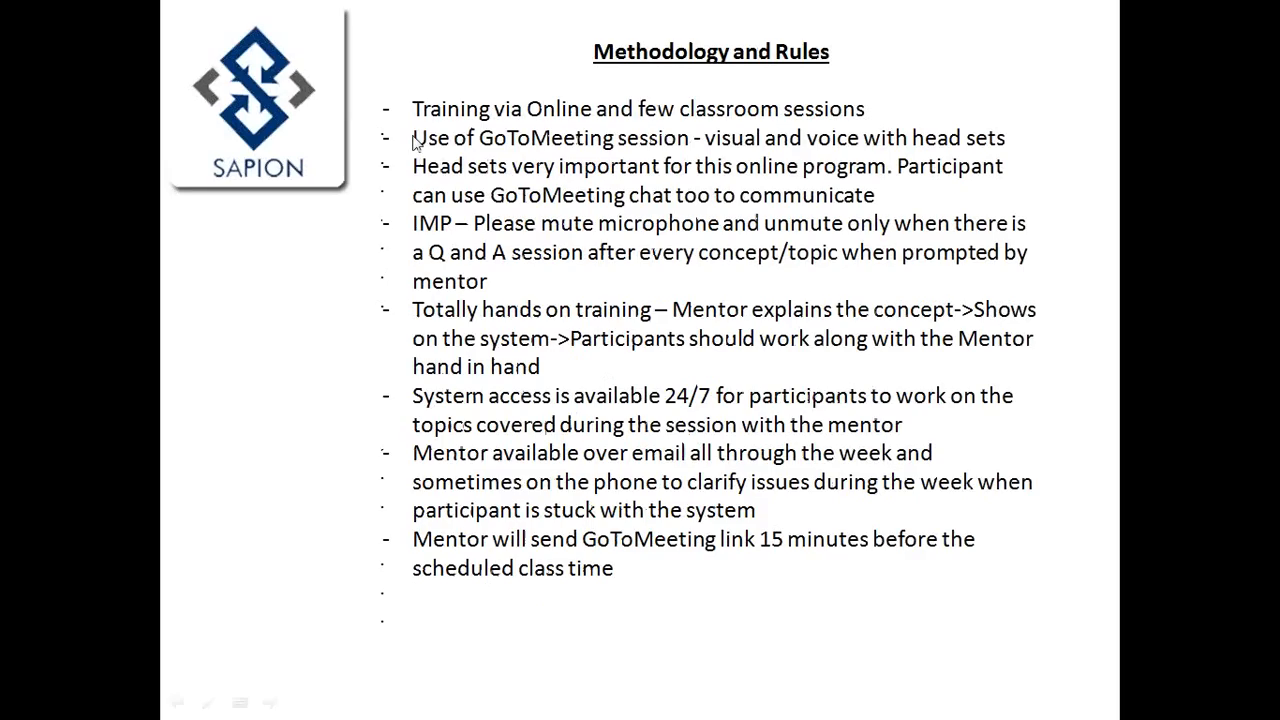
pyautogui.press('Left')
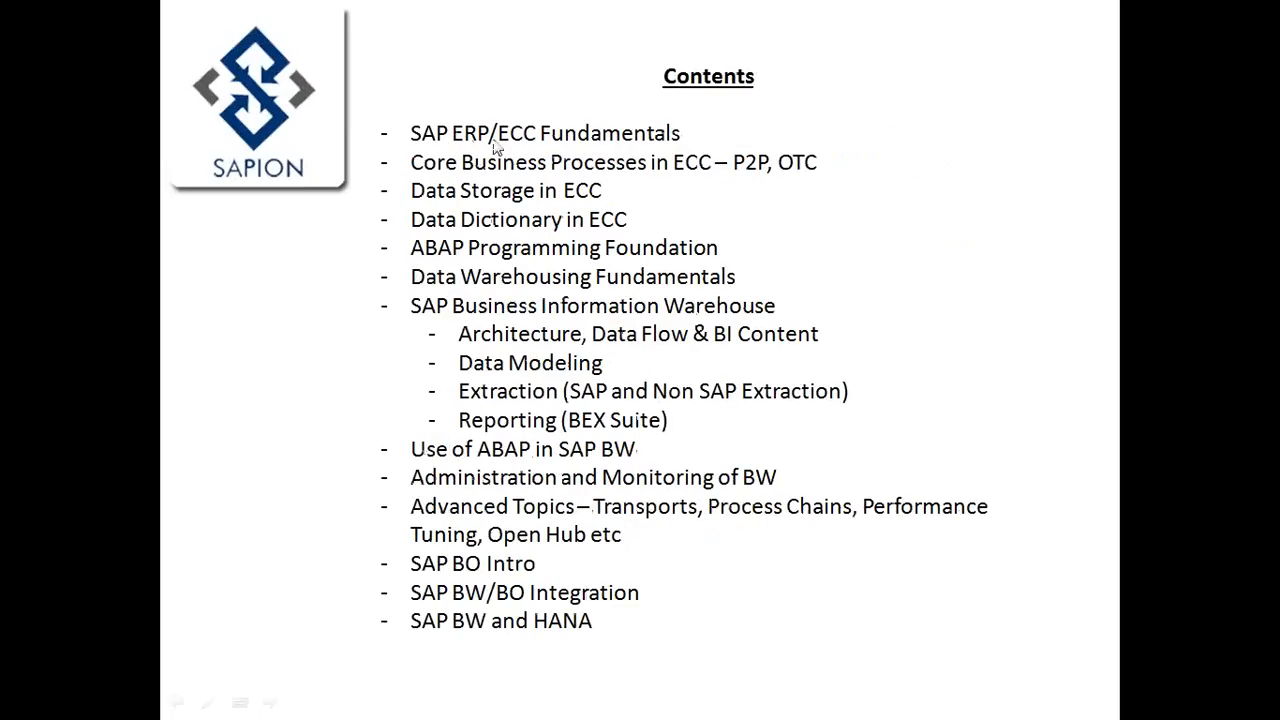